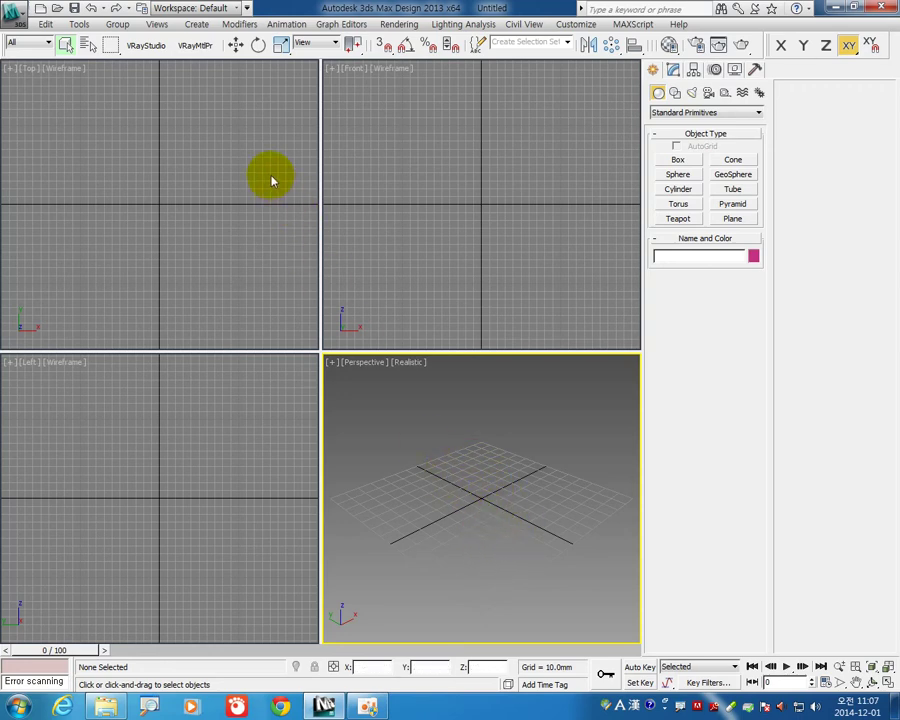
# Draw a vertical test Line in the Top viewport under Shapes > Splines, then return to spline creation.
pyautogui.click(271, 181)
pyautogui.click(676, 92)
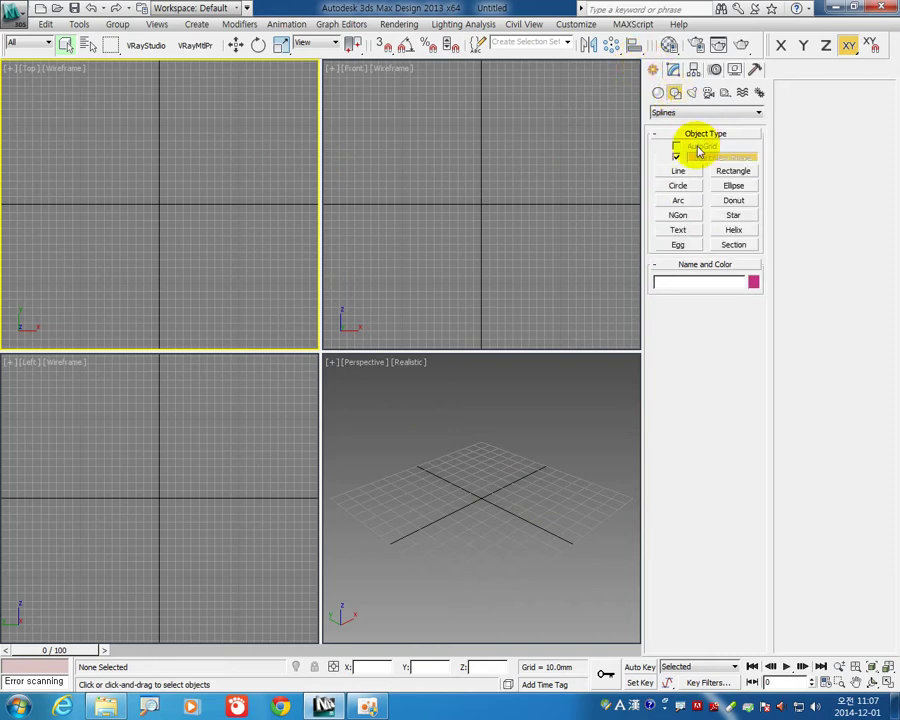
pyautogui.click(682, 175)
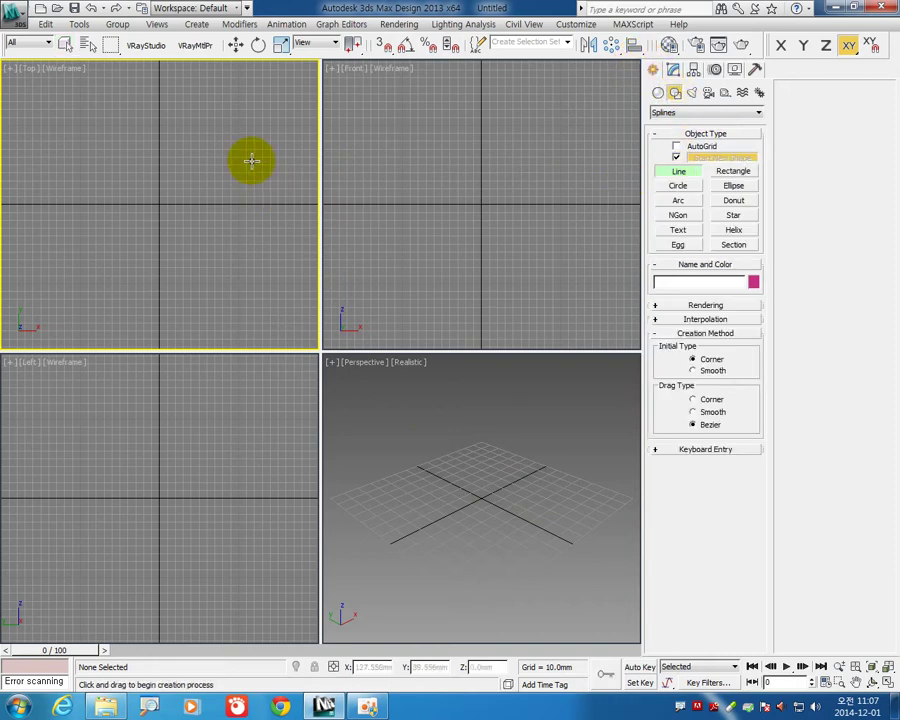
pyautogui.click(179, 93)
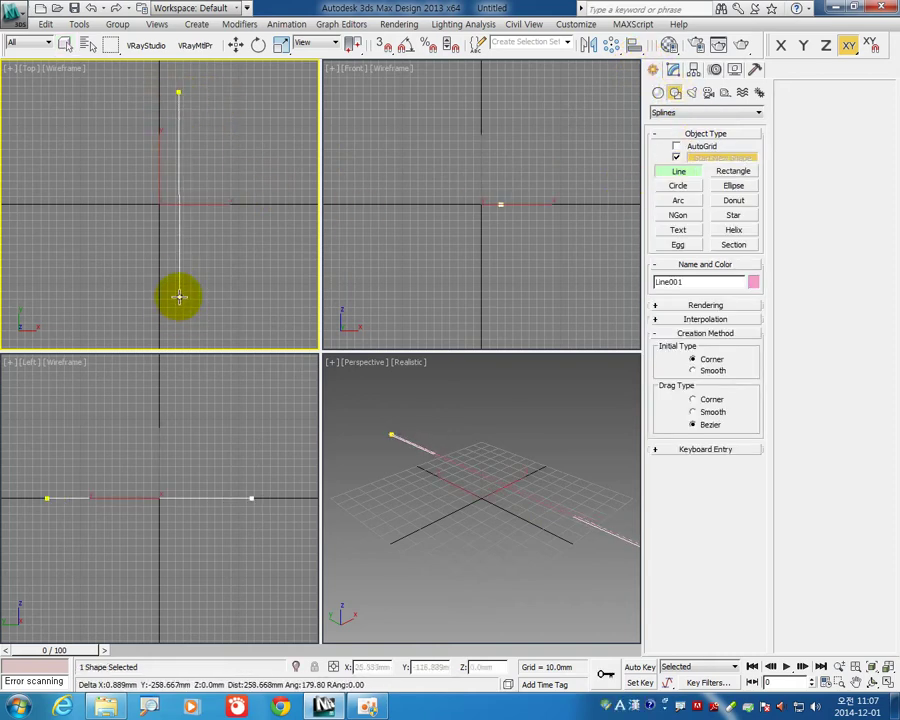
pyautogui.click(184, 311)
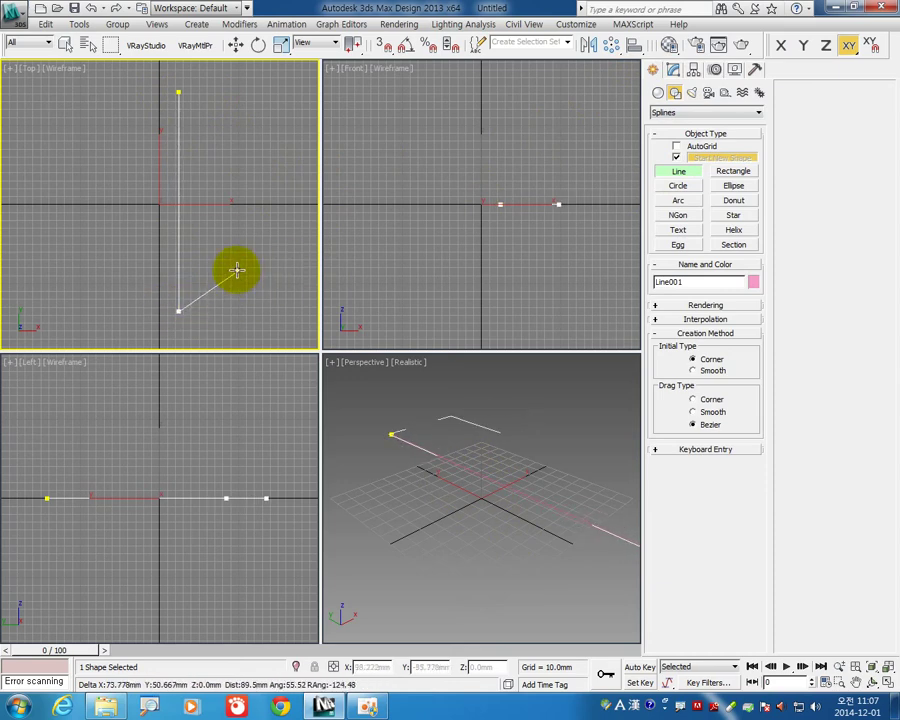
pyautogui.rightClick(254, 267)
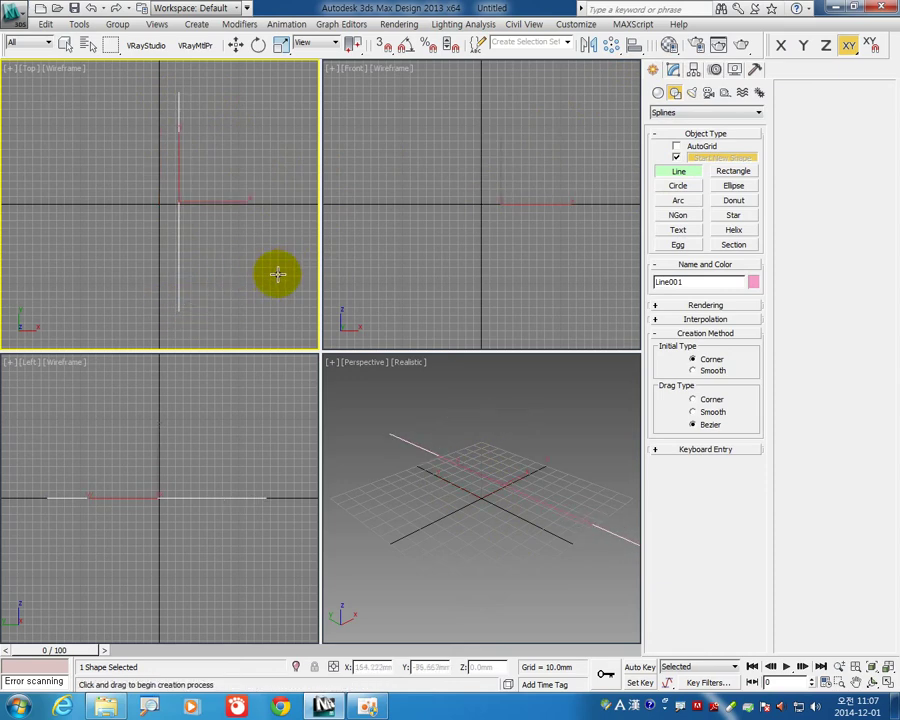
pyautogui.click(674, 70)
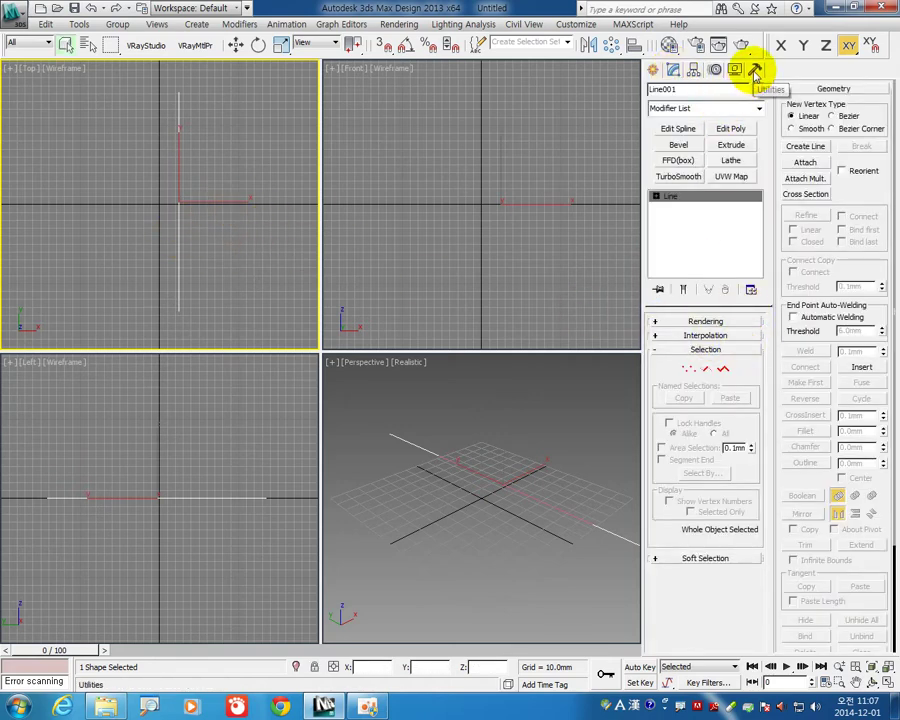
pyautogui.click(653, 70)
# Delete the test line and key in a new Line from 0,0,0 to X 2400.
pyautogui.press('Delete')
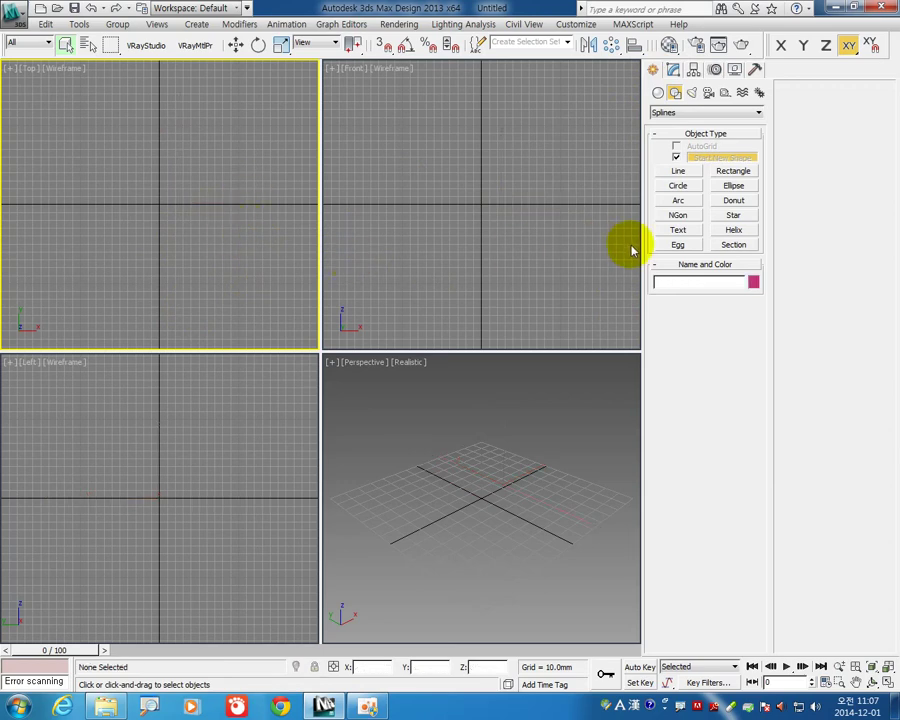
pyautogui.click(679, 172)
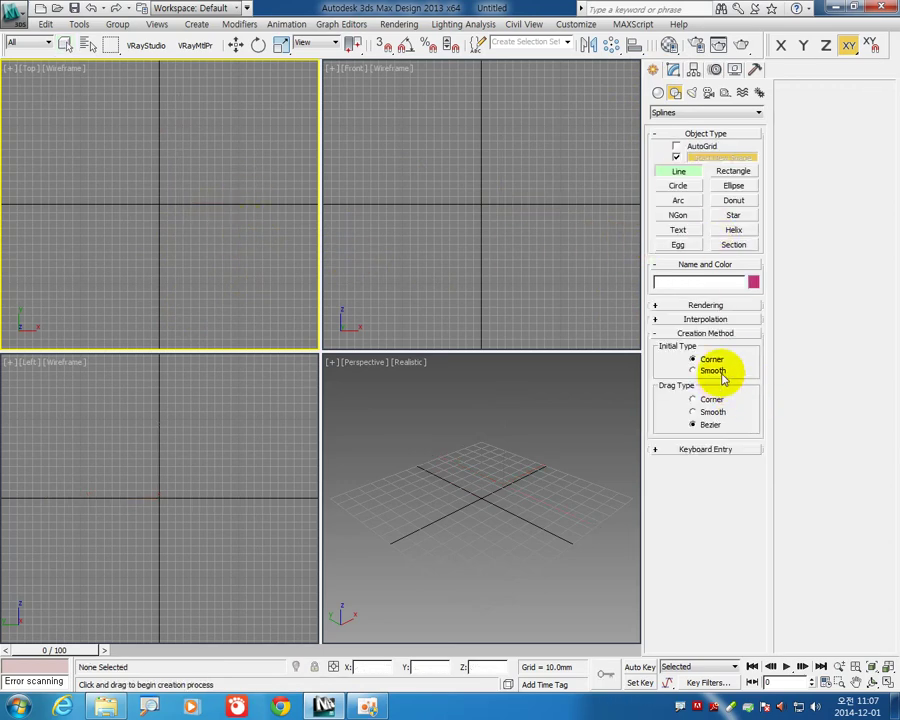
pyautogui.click(700, 451)
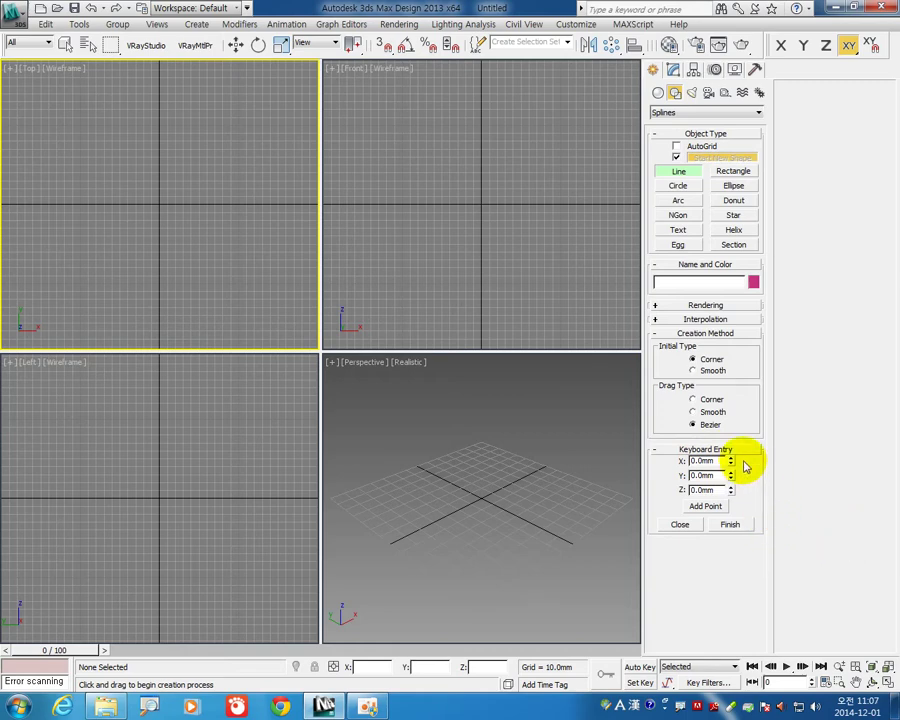
pyautogui.click(703, 474)
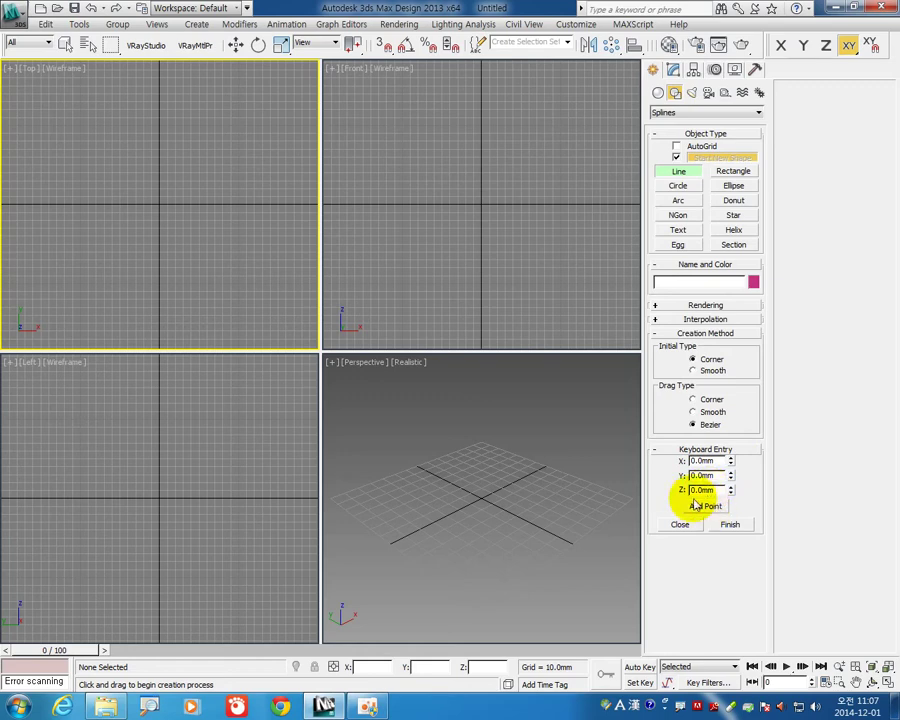
pyautogui.click(708, 506)
pyautogui.click(712, 508)
pyautogui.write('2400')
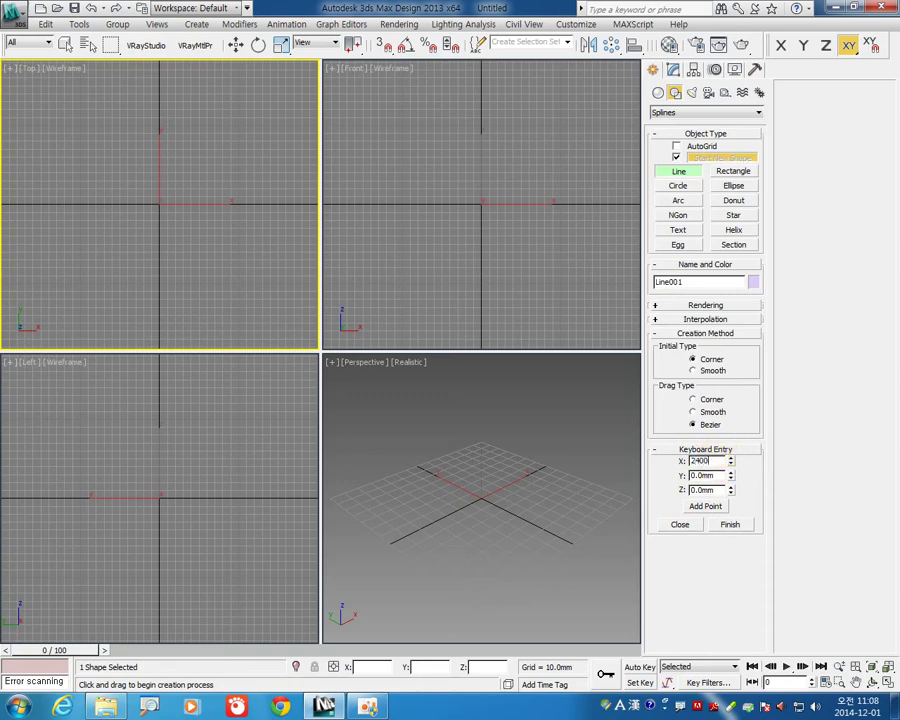
pyautogui.click(690, 476)
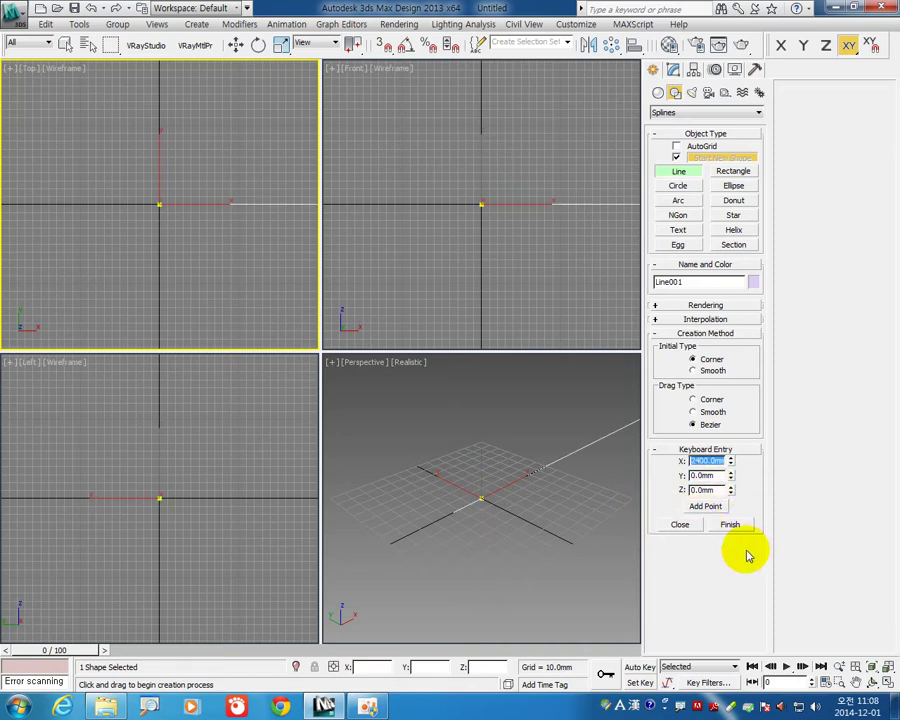
pyautogui.rightClick(290, 262)
# Zoom extents to frame the line and add a Normalize Spline modifier to it.
pyautogui.scroll(-3, 185, 281)
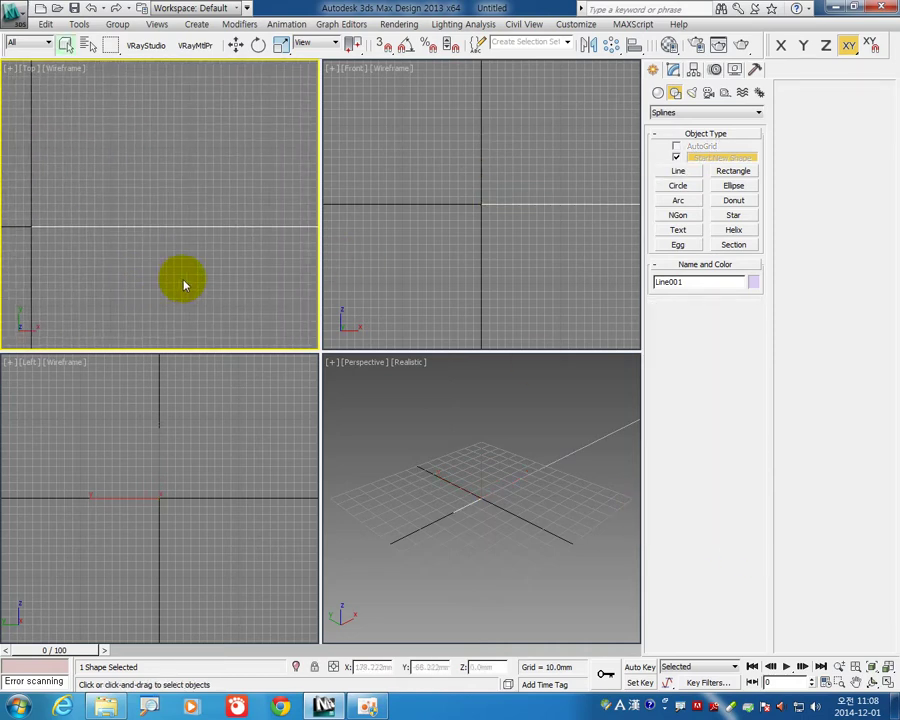
pyautogui.scroll(-2, 240, 262)
pyautogui.click(886, 664)
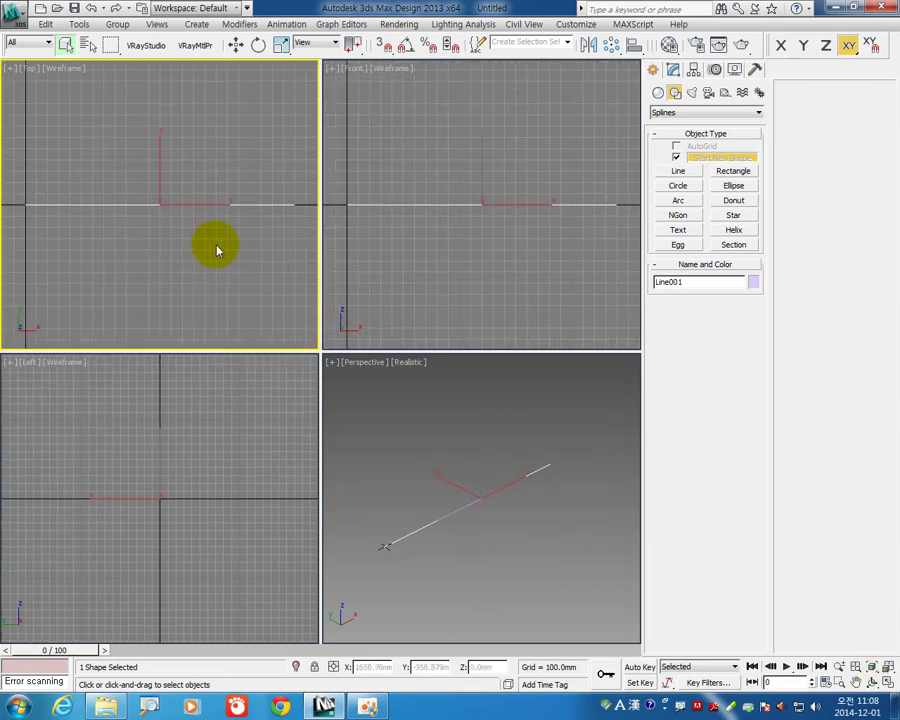
pyautogui.moveTo(217, 250); pyautogui.dragTo(224, 254, button='middle')
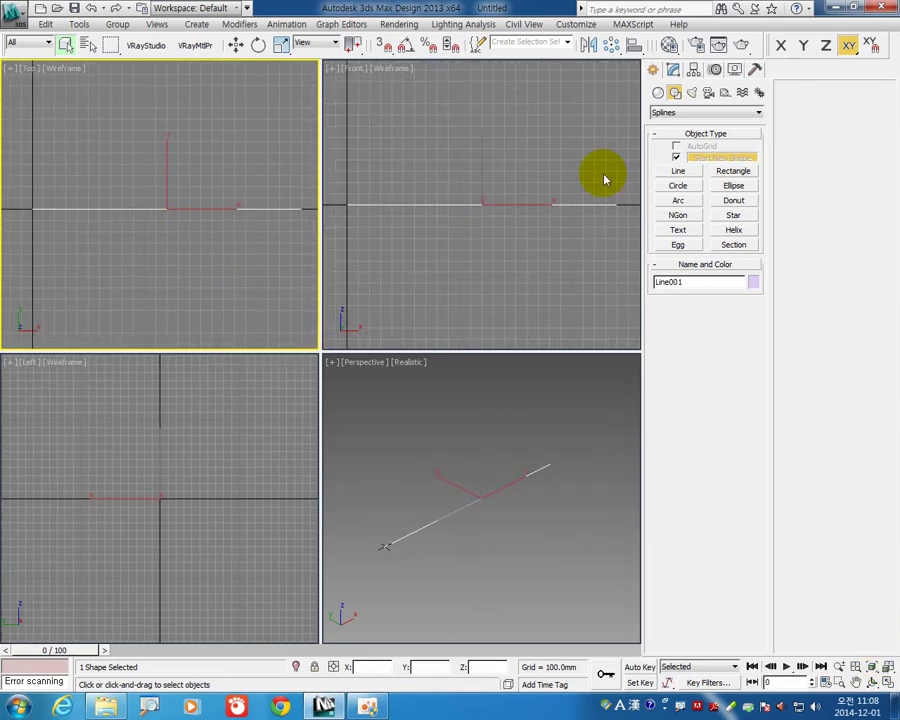
pyautogui.click(675, 70)
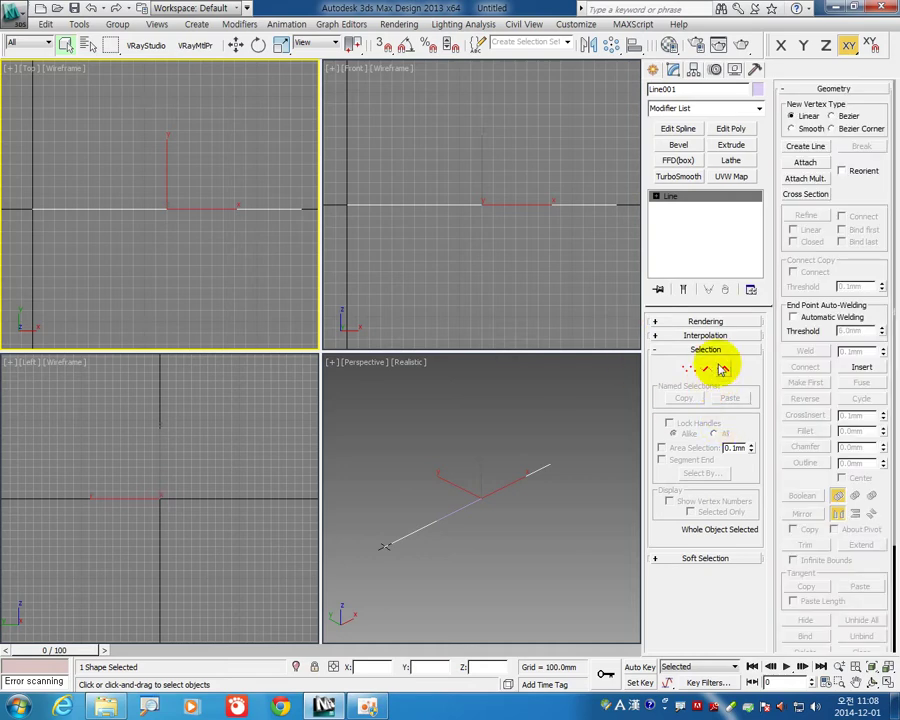
pyautogui.click(711, 112)
pyautogui.scroll(-10, 720, 386)
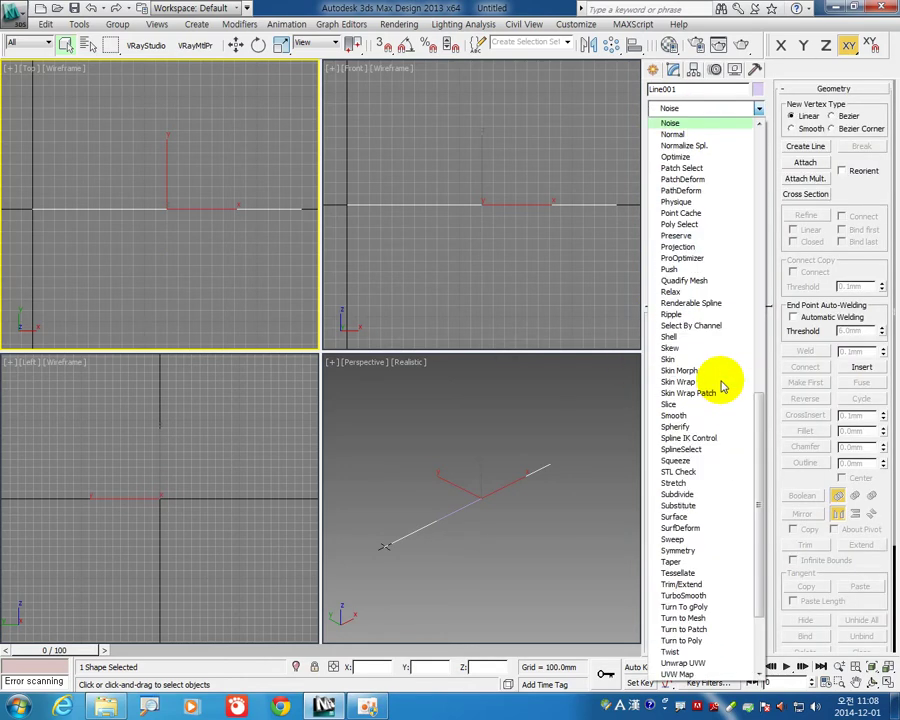
pyautogui.click(703, 145)
# Set Normalize Spline Seg Length to 25 and add an Edit Spline modifier above it.
pyautogui.doubleClick(731, 346)
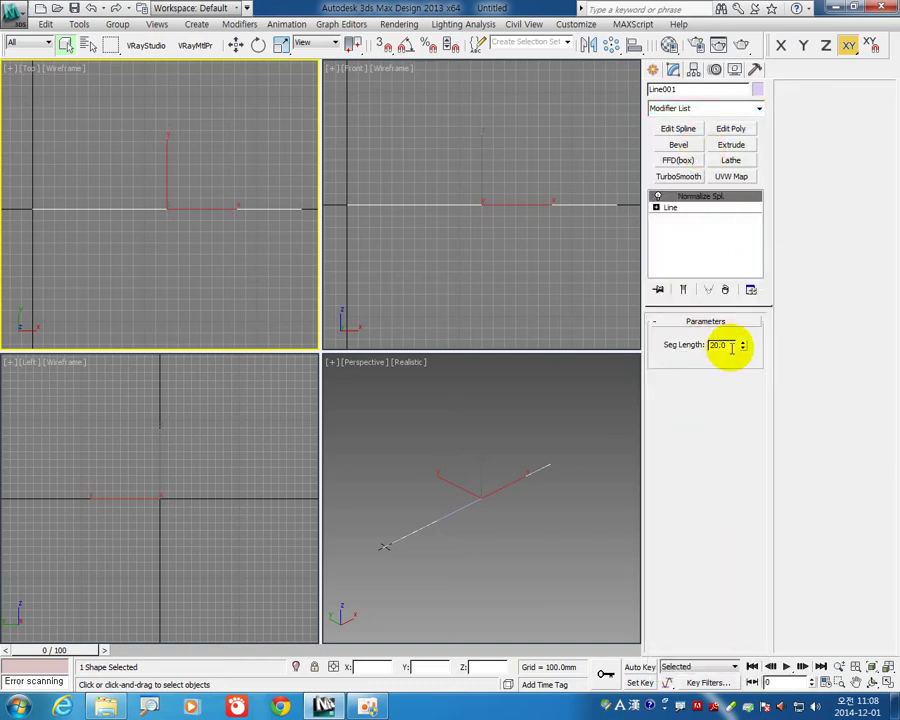
pyautogui.moveTo(735, 350); pyautogui.dragTo(657, 356)
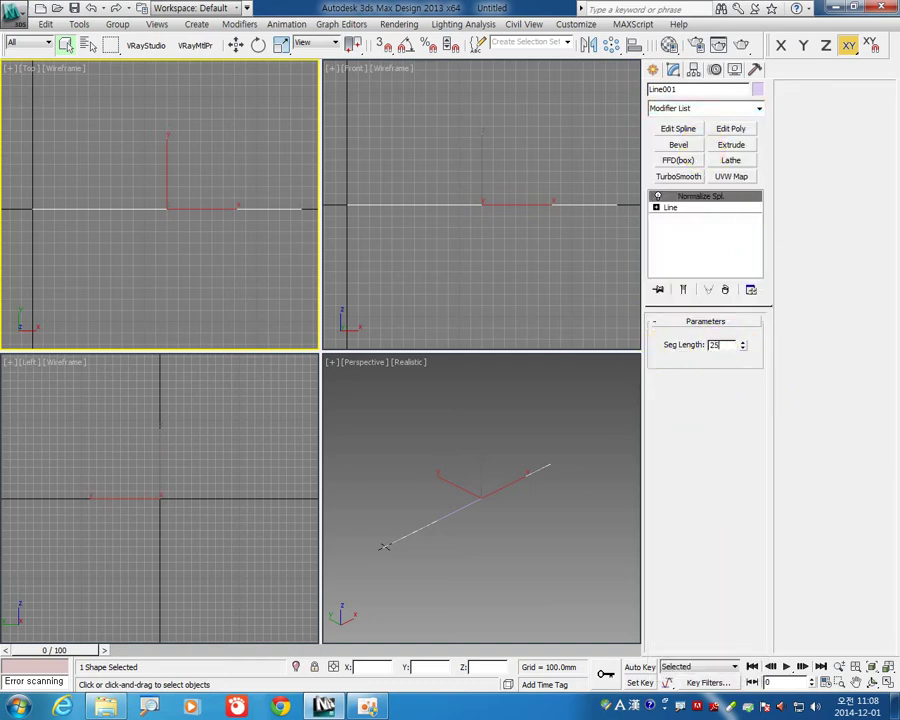
pyautogui.click(693, 134)
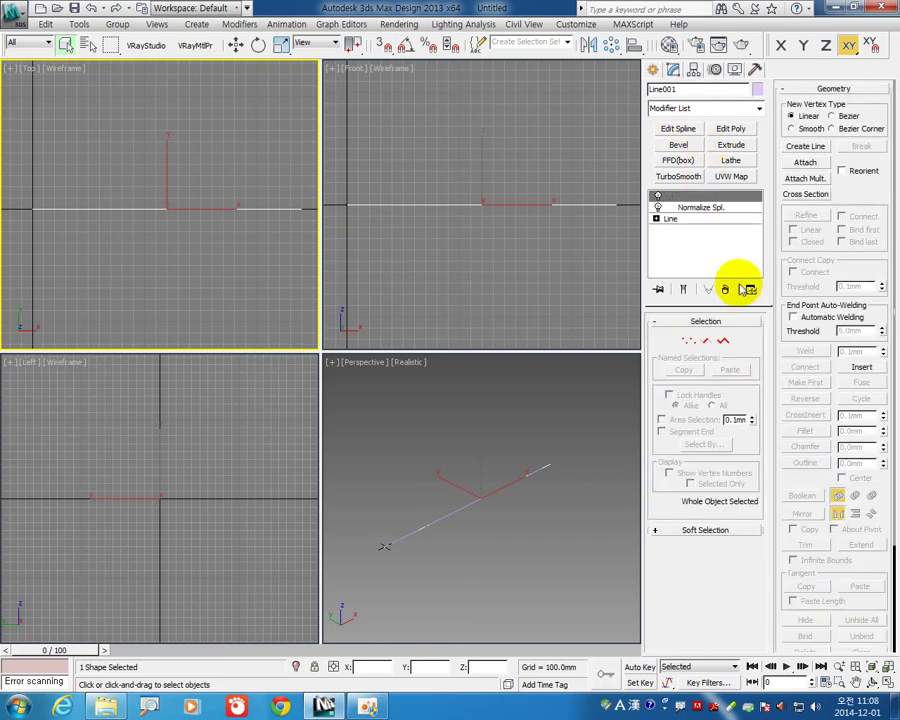
# Select all of the line's vertices in Edit Spline vertex mode.
pyautogui.click(688, 341)
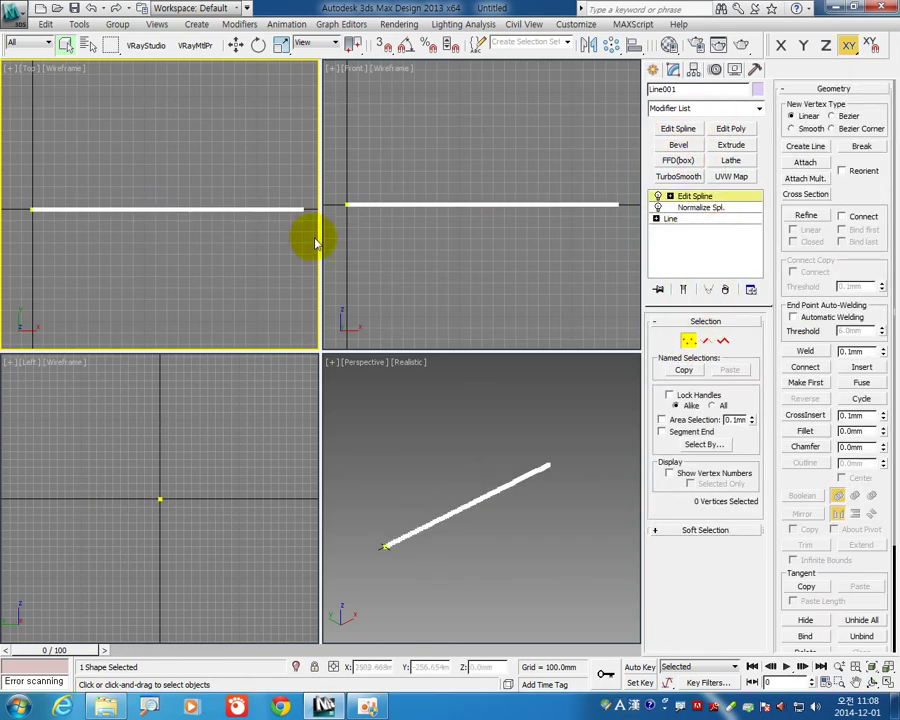
pyautogui.hotkey('ctrl', 'a')
pyautogui.scroll(3, 166, 224)
pyautogui.scroll(3, 240, 226)
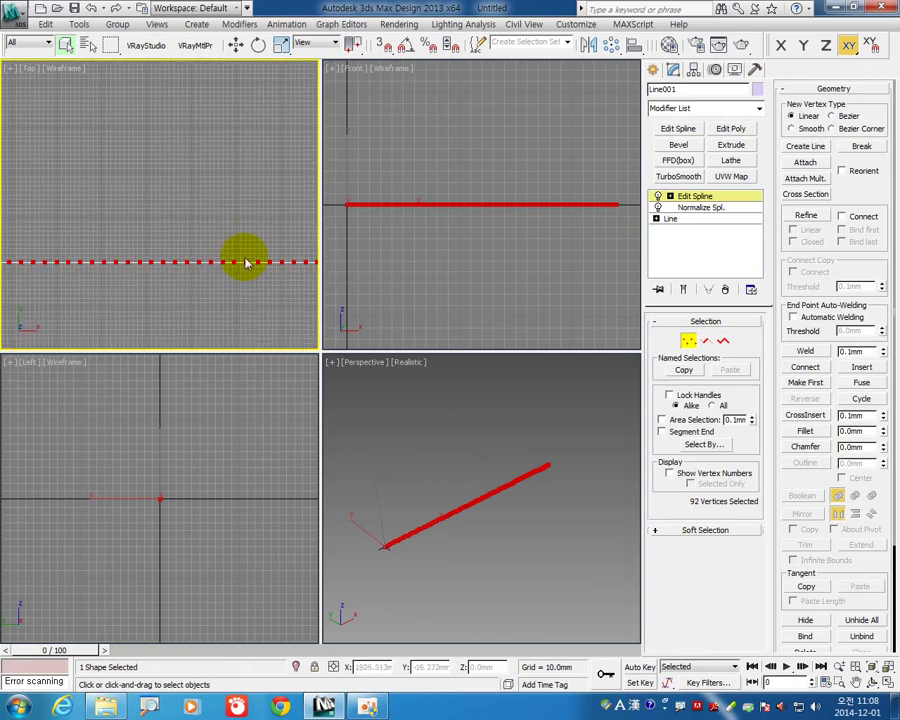
pyautogui.moveTo(228, 280); pyautogui.dragTo(251, 249, button='middle')
pyautogui.scroll(-2, 251, 249)
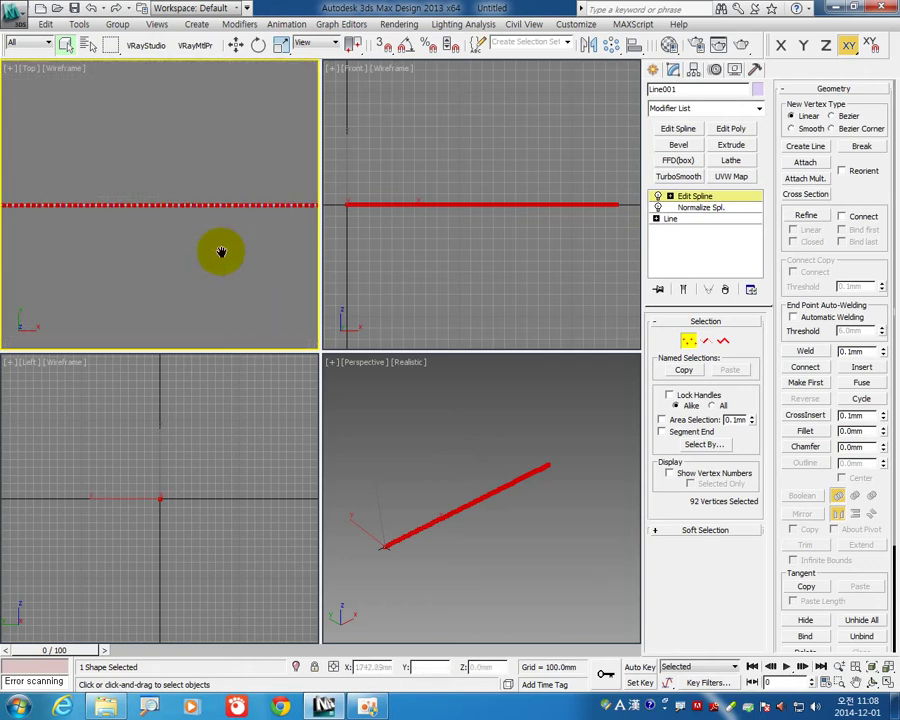
# Add a Noise modifier with Scale 15 and Y strength 83.18 mm.
pyautogui.click(713, 110)
pyautogui.press('n')
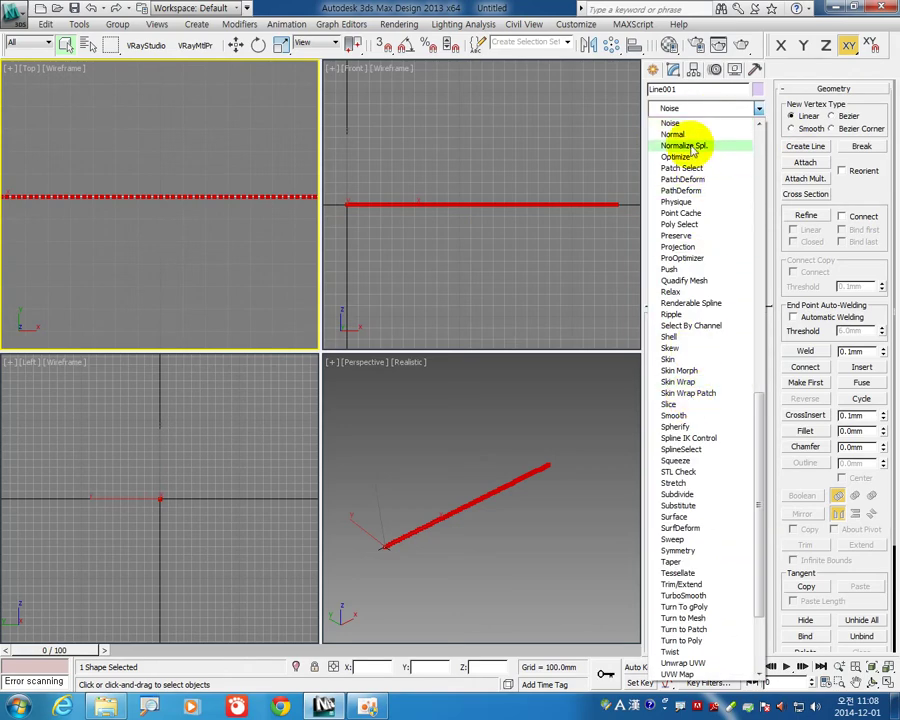
pyautogui.click(710, 123)
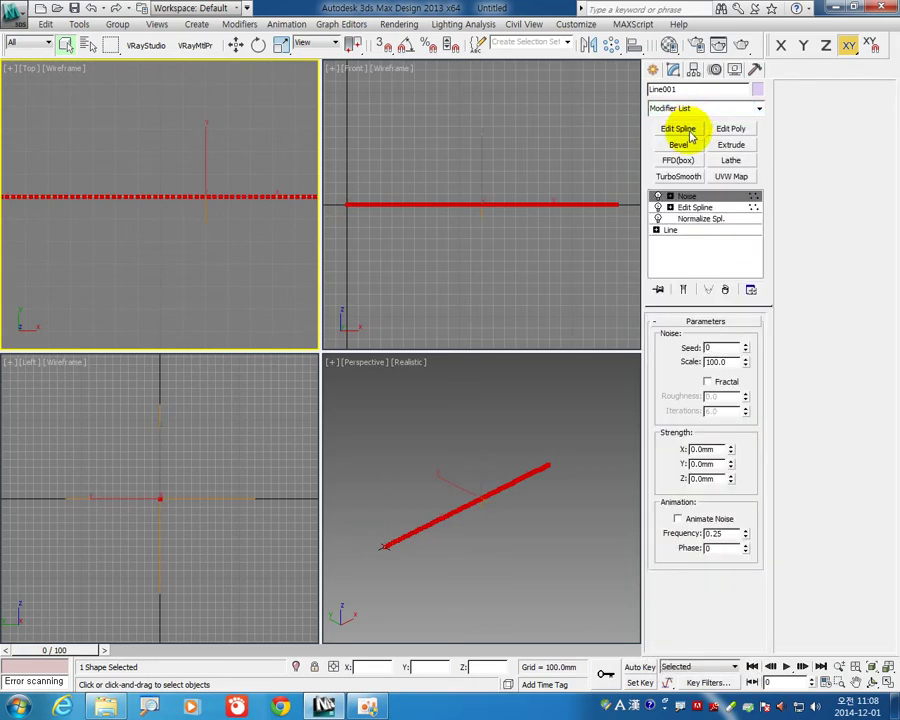
pyautogui.doubleClick(733, 361)
pyautogui.write('15')
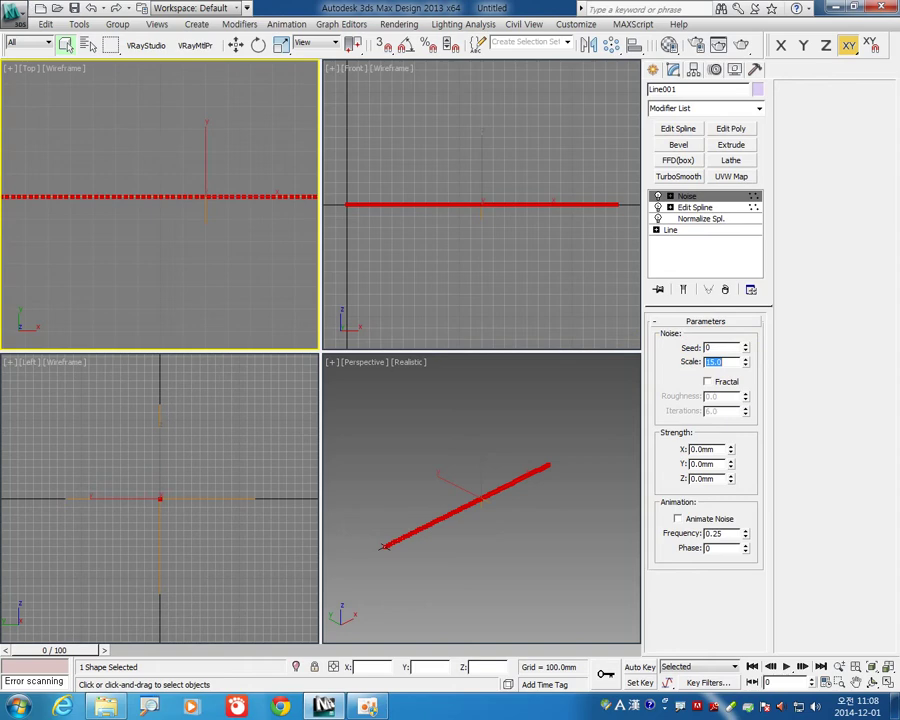
pyautogui.moveTo(735, 452)
pyautogui.mouseDown()
pyautogui.moveTo(738, 605)
pyautogui.moveTo(453, 72)
pyautogui.mouseUp()
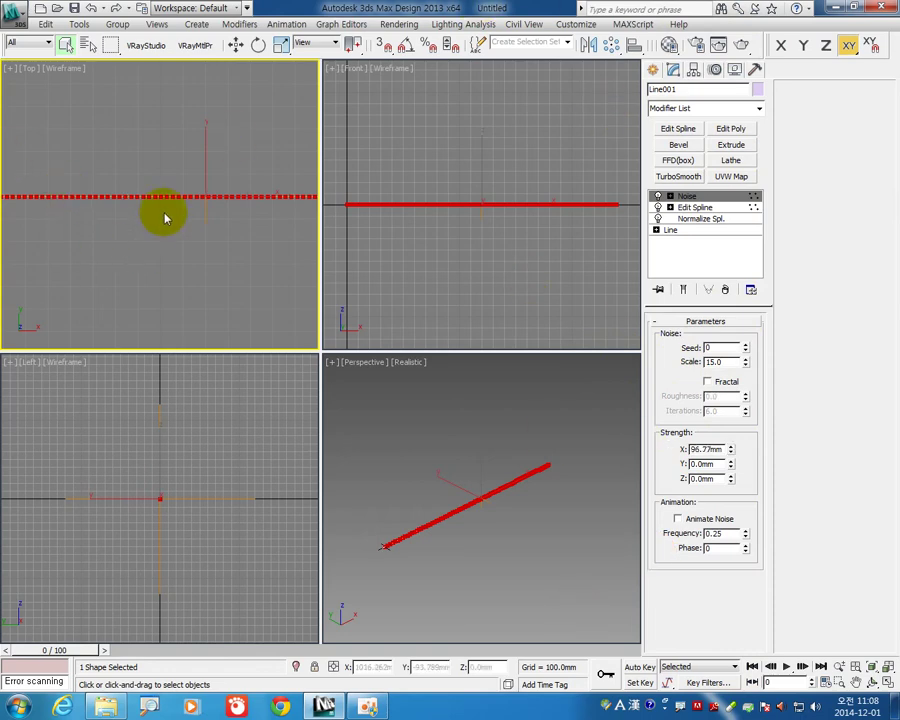
pyautogui.moveTo(161, 211); pyautogui.dragTo(207, 217, button='middle')
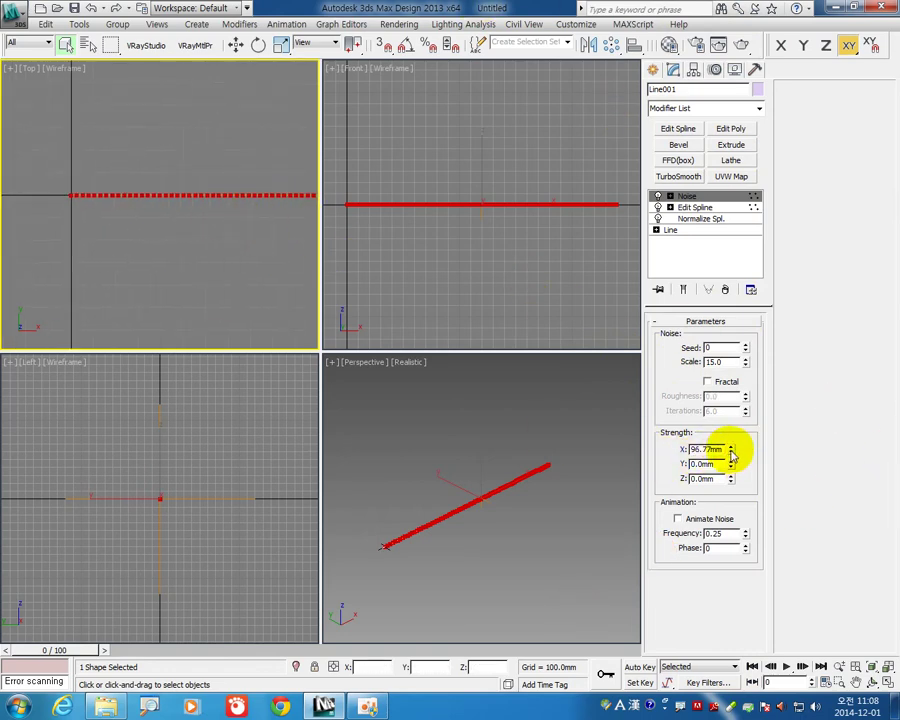
pyautogui.moveTo(733, 465)
pyautogui.mouseDown()
pyautogui.moveTo(703, 480)
pyautogui.moveTo(222, 183)
pyautogui.mouseUp()
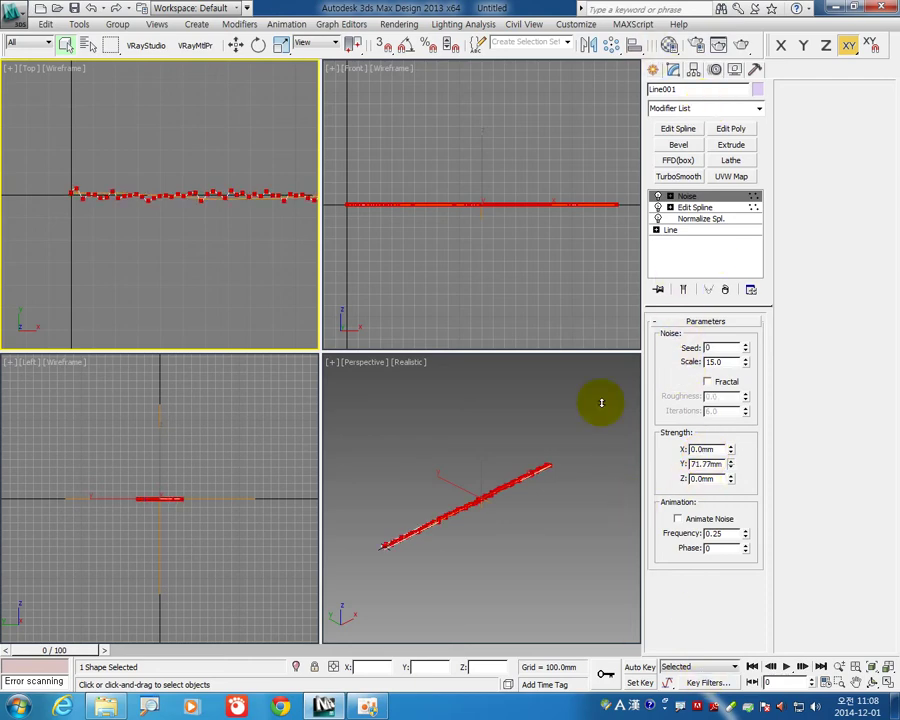
pyautogui.moveTo(222, 183); pyautogui.dragTo(240, 246, button='middle')
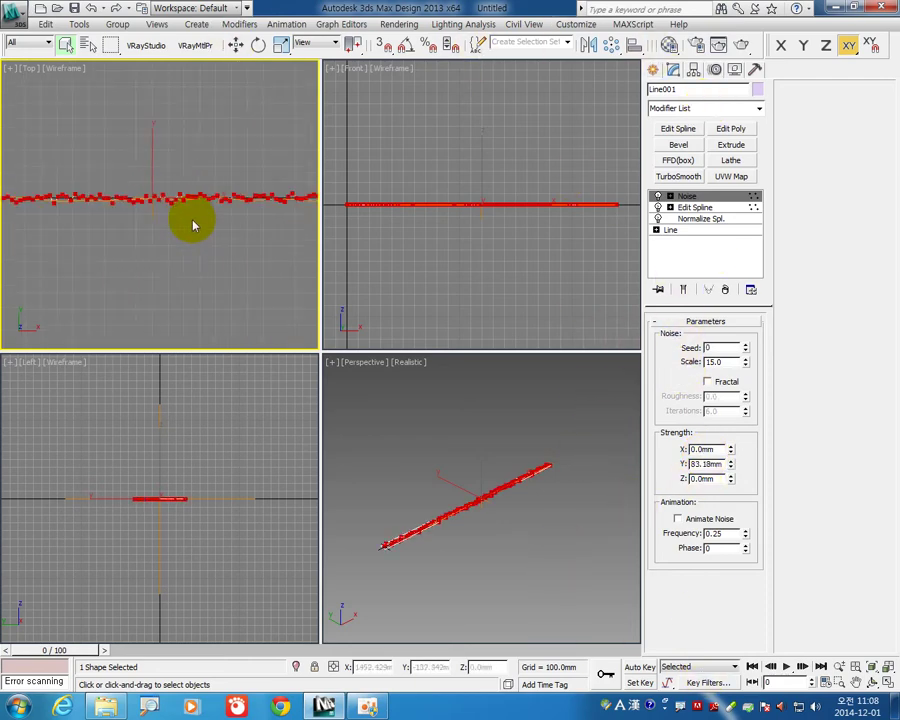
# Clone the noisy line as an Instance named Line002.
pyautogui.click(704, 208)
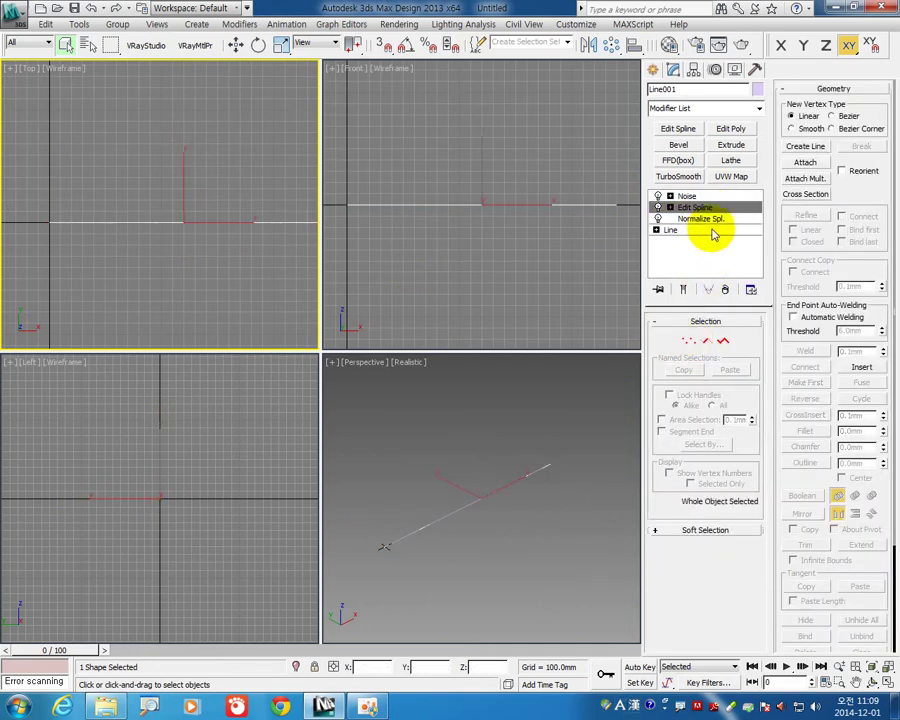
pyautogui.click(697, 196)
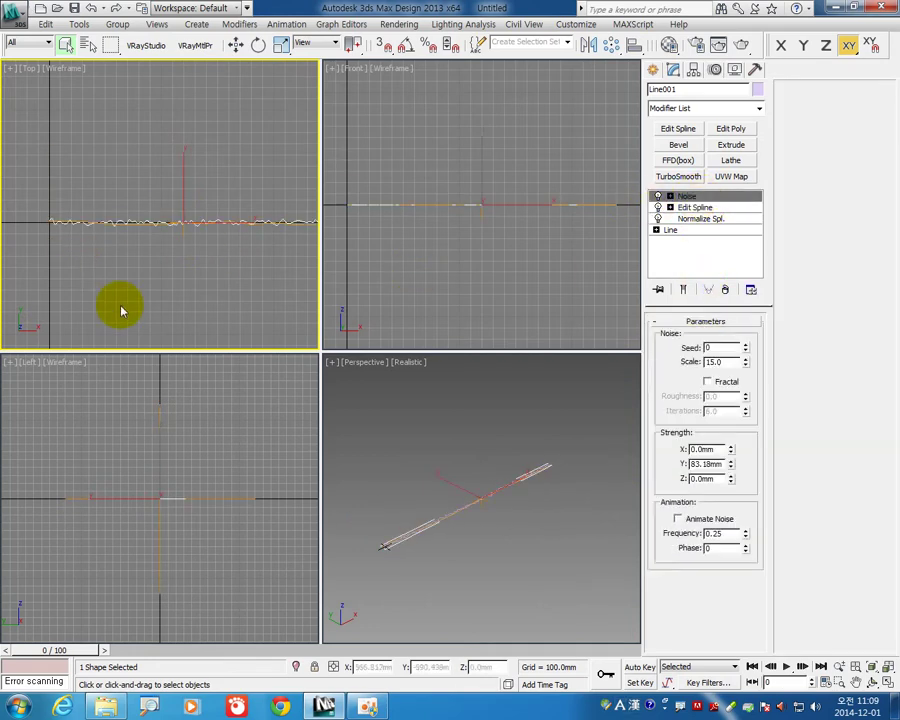
pyautogui.click(184, 224)
pyautogui.click(184, 221)
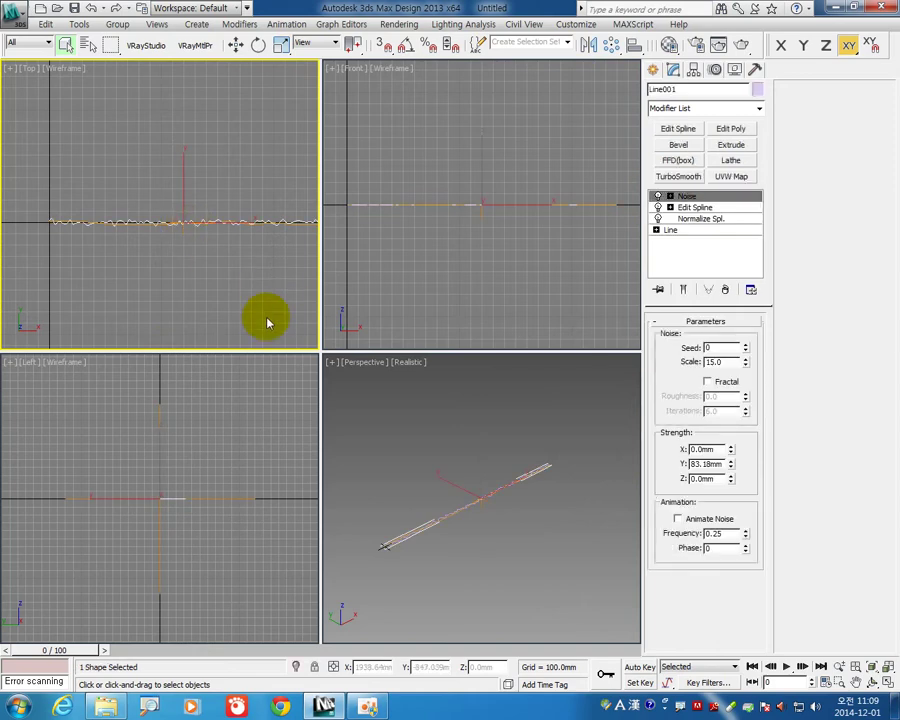
pyautogui.hotkey('ctrl', 'v')
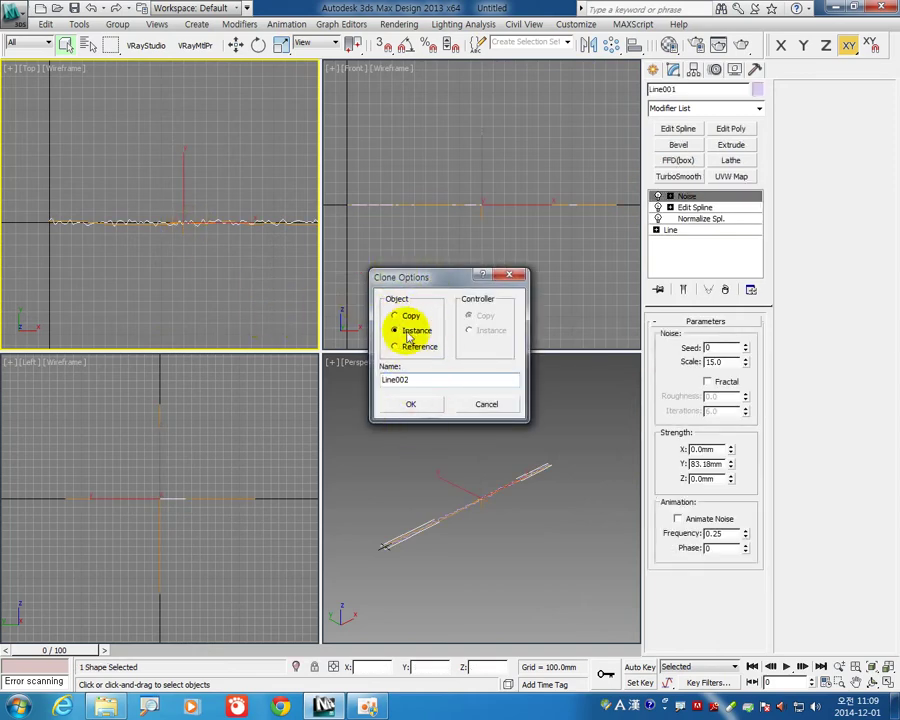
pyautogui.click(410, 404)
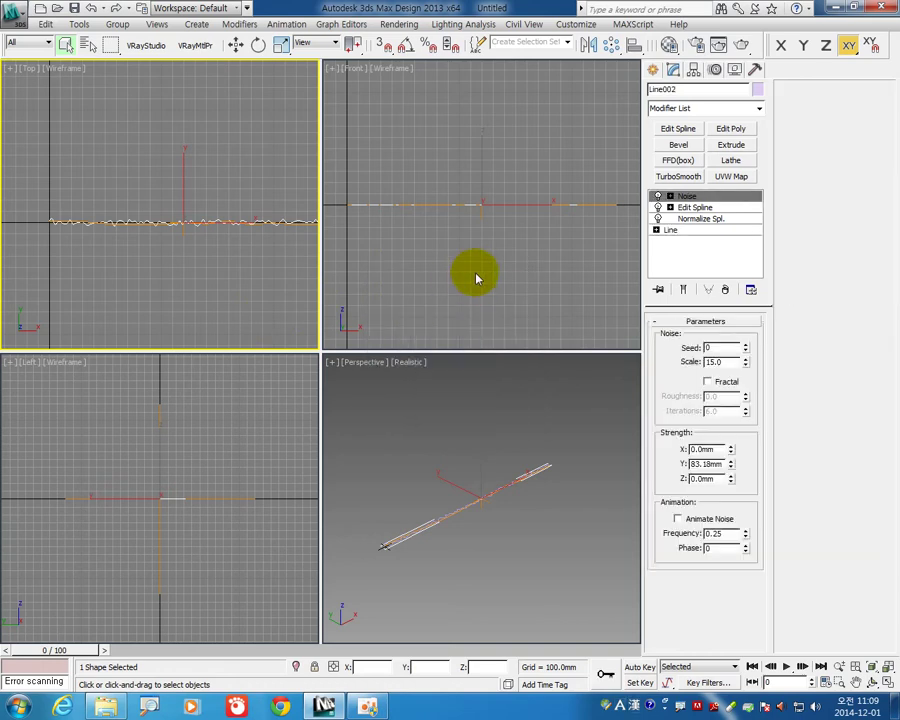
# Move Line002 up to Z 2400 mm using Transform Type-In.
pyautogui.click(235, 44)
pyautogui.rightClick(235, 44)
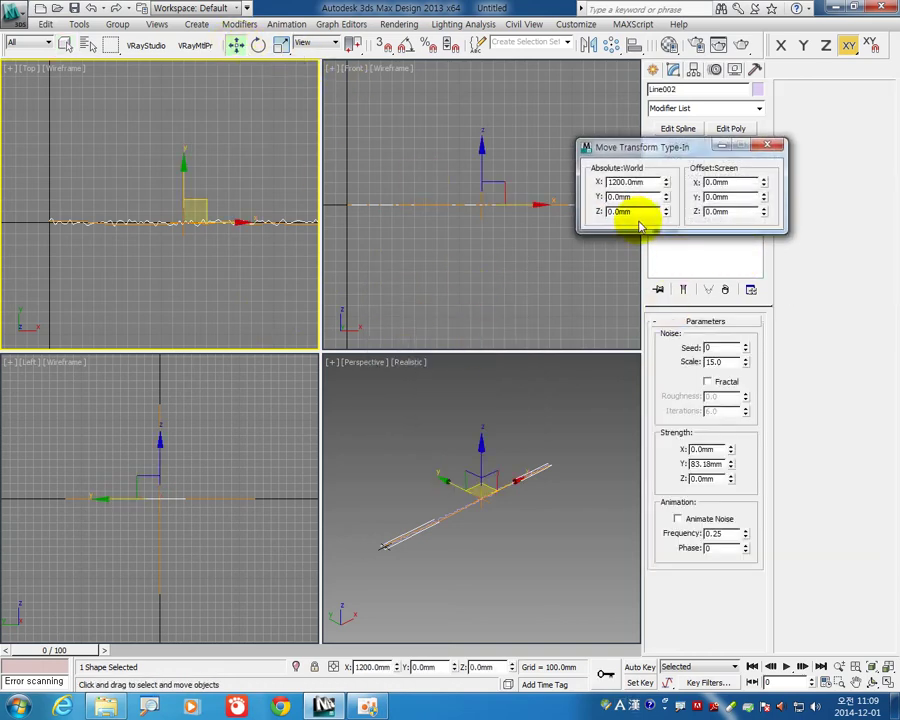
pyautogui.moveTo(632, 212); pyautogui.dragTo(584, 213)
pyautogui.write('24')
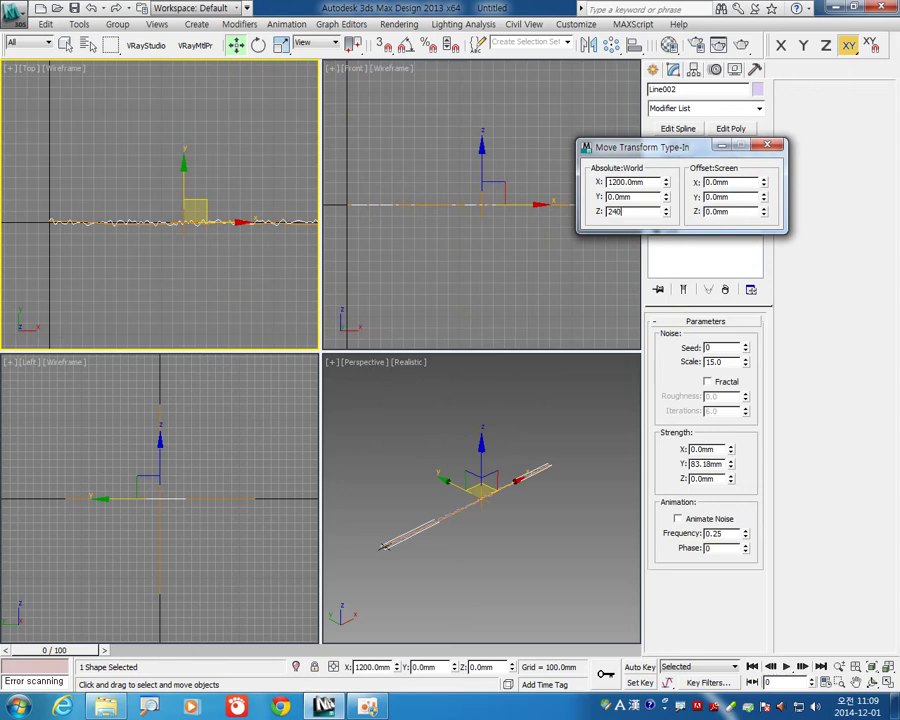
pyautogui.write('0')
pyautogui.press('Return')
pyautogui.click(767, 146)
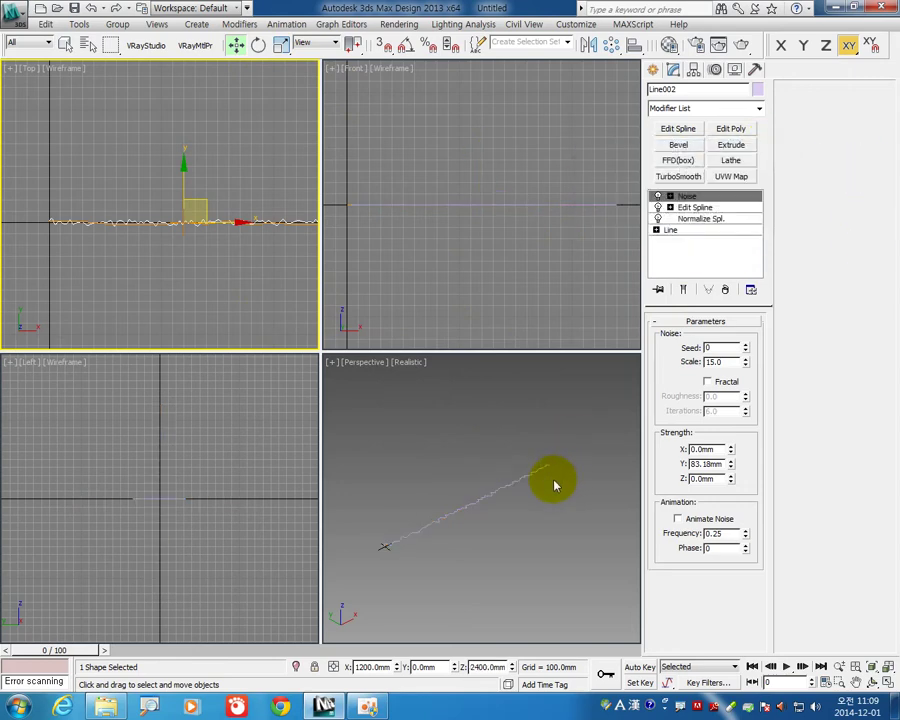
pyautogui.scroll(-3, 551, 477)
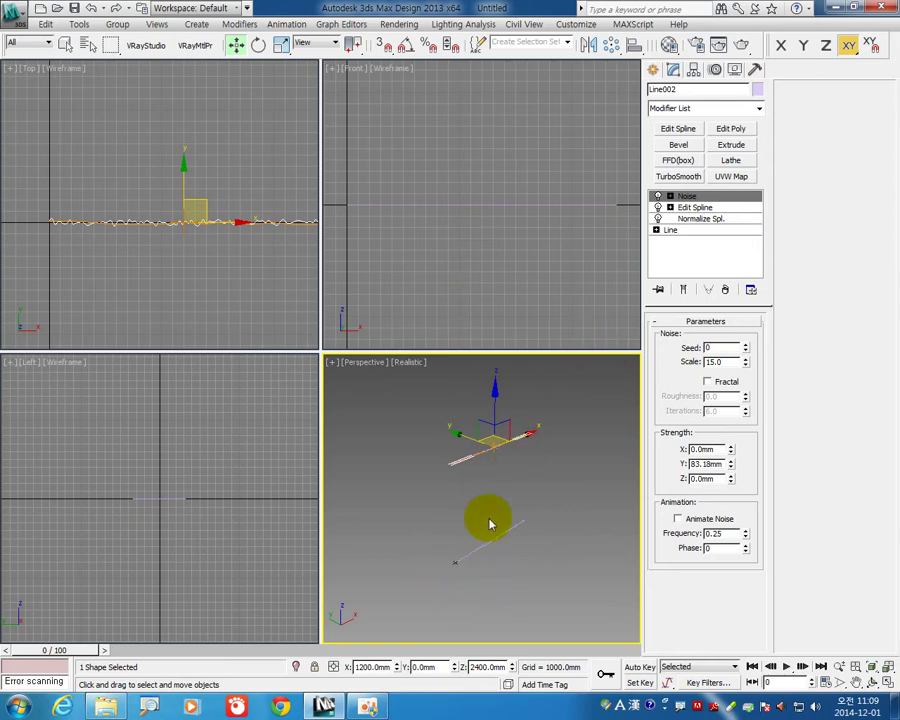
# Remove Noise and Edit Spline from Line002, set Seg Length 50, and add a new Edit Spline.
pyautogui.click(725, 289)
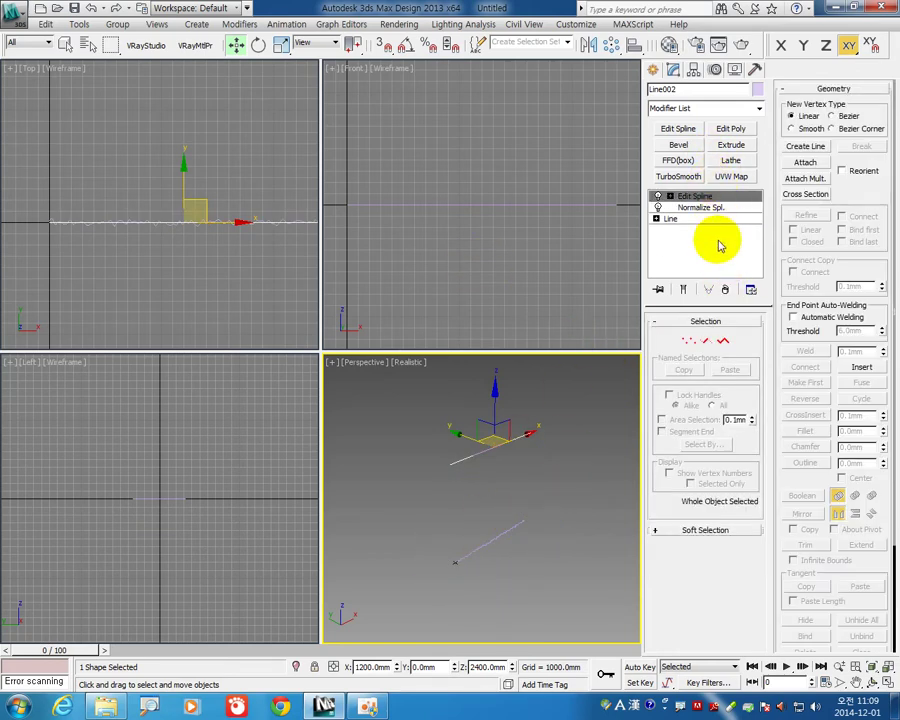
pyautogui.click(725, 289)
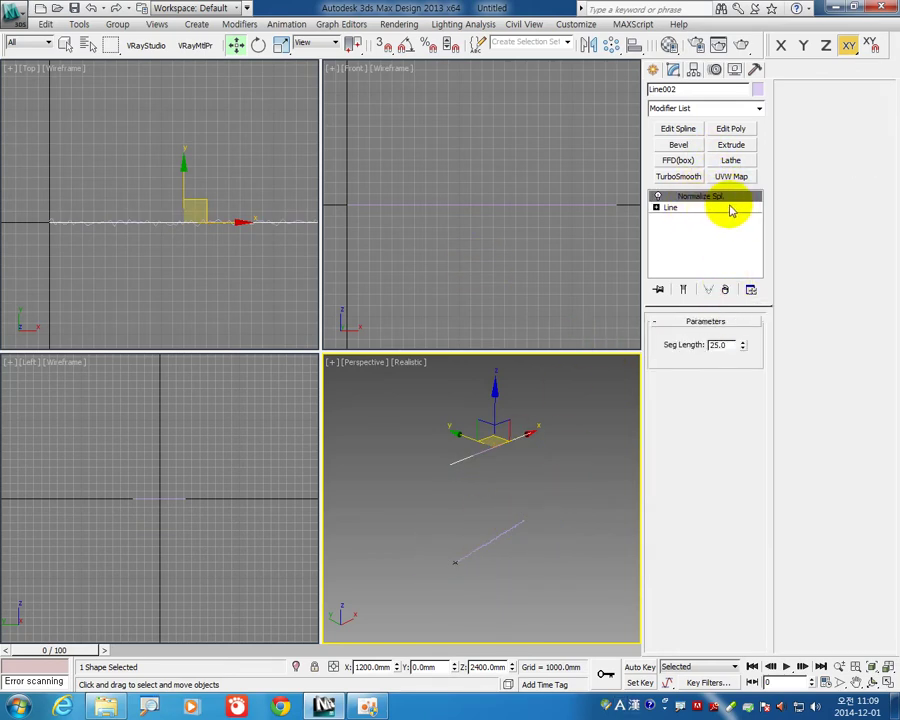
pyautogui.moveTo(722, 344); pyautogui.dragTo(662, 344)
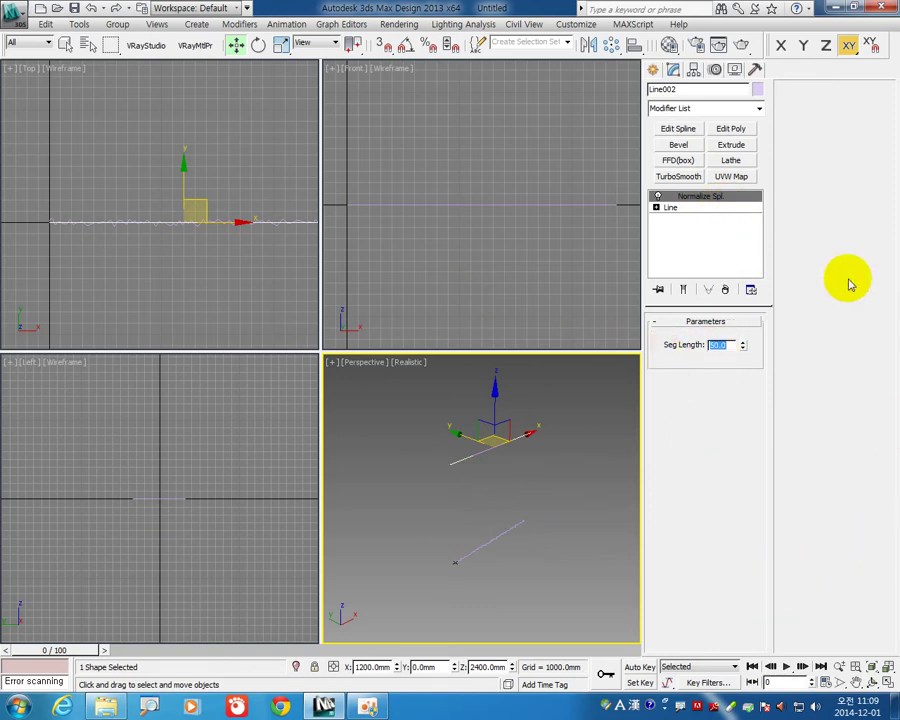
pyautogui.click(678, 129)
pyautogui.click(689, 341)
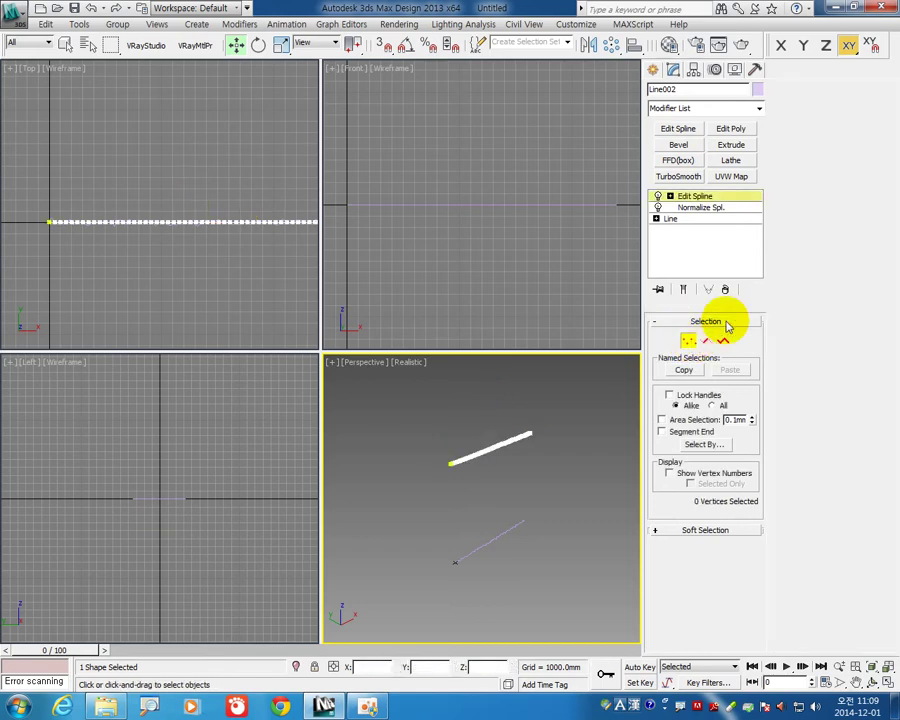
pyautogui.hotkey('ctrl', 'a')
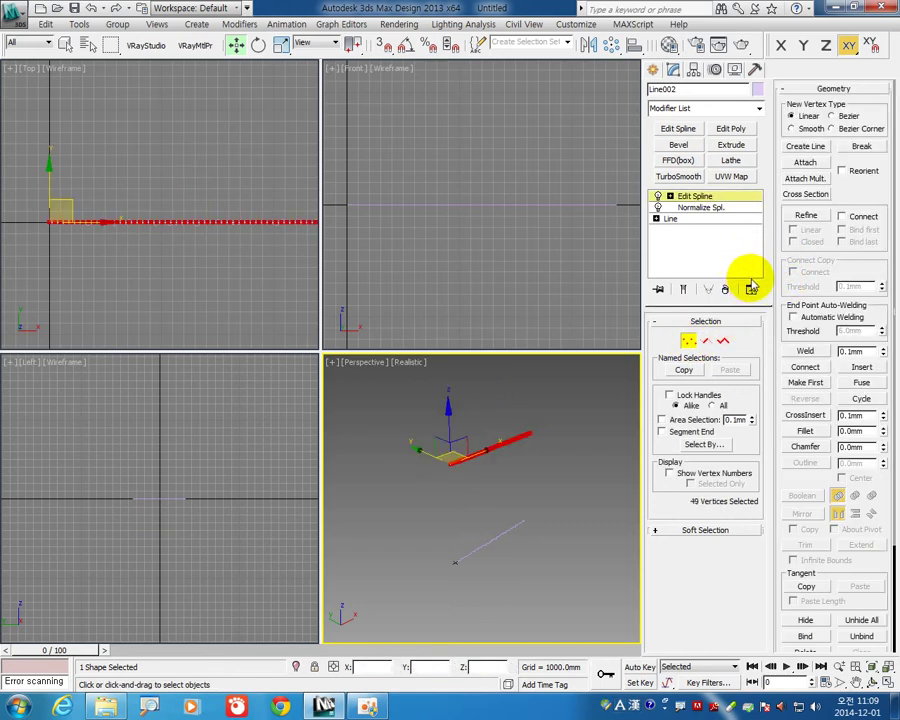
pyautogui.click(693, 344)
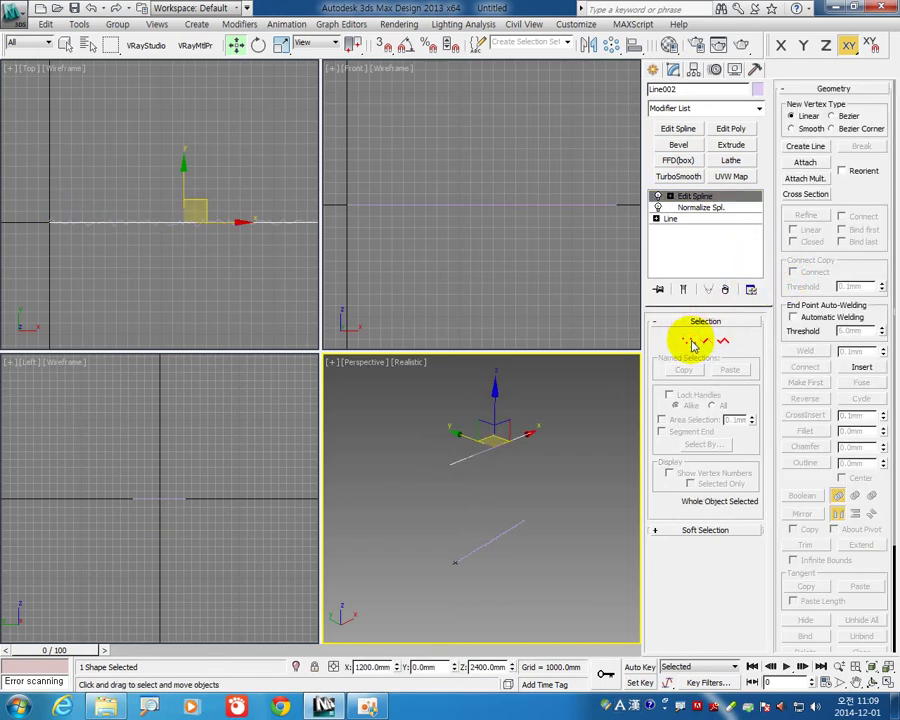
# Add a Noise modifier to Line002 with Scale 50 and Y strength 158.355 mm.
pyautogui.click(717, 110)
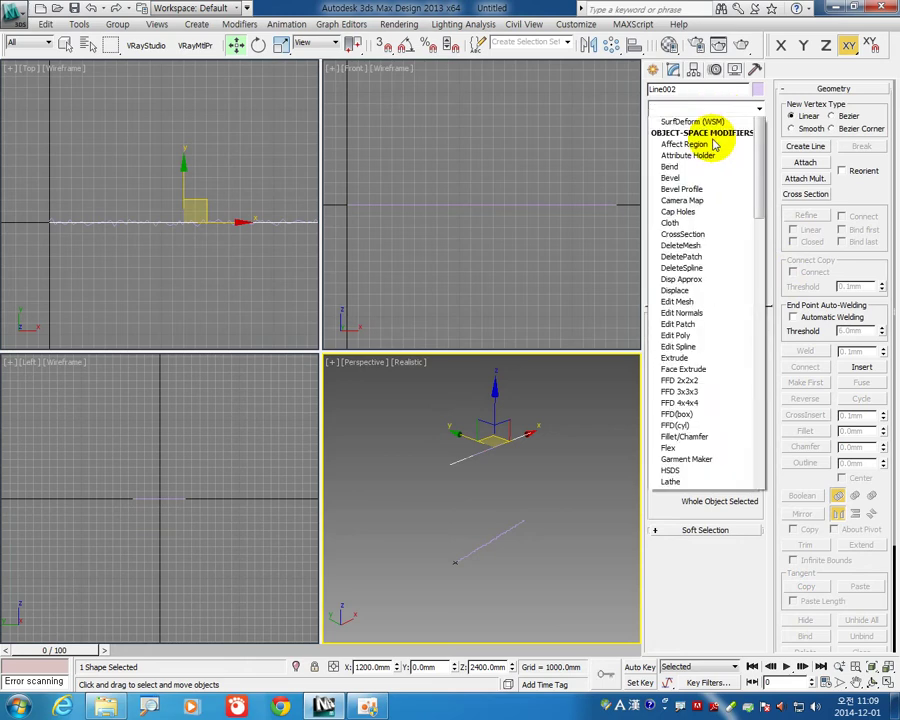
pyautogui.scroll(-10, 707, 450)
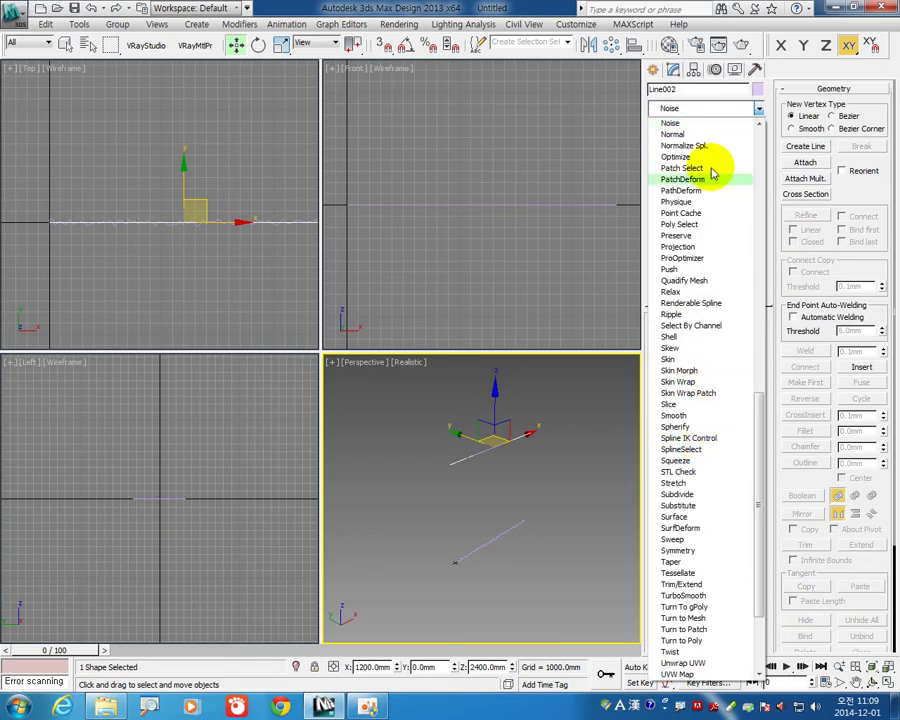
pyautogui.click(712, 121)
pyautogui.doubleClick(720, 361)
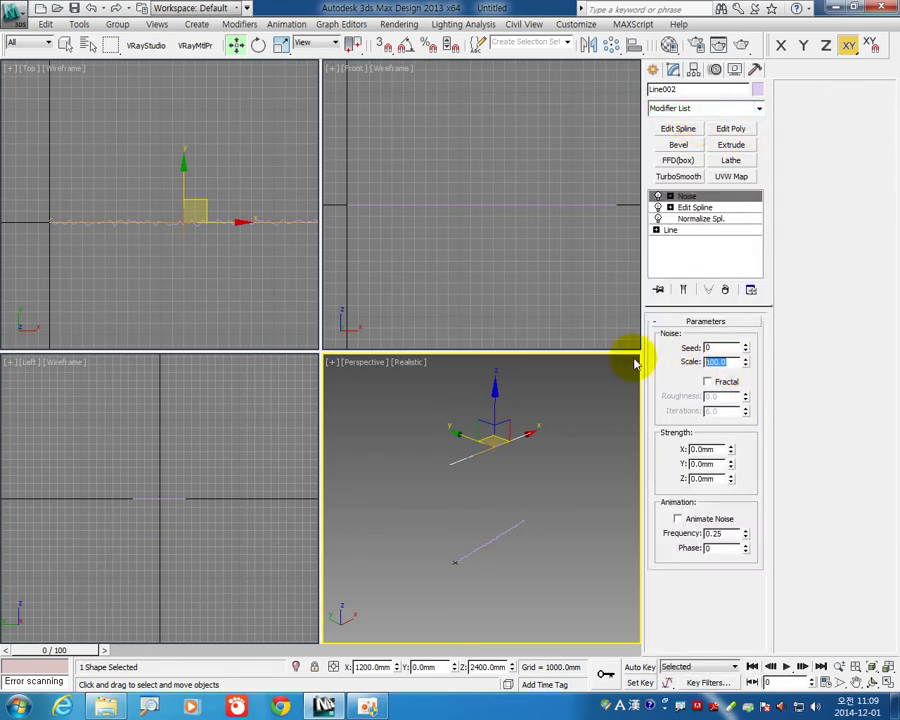
pyautogui.write('50')
pyautogui.click(716, 465)
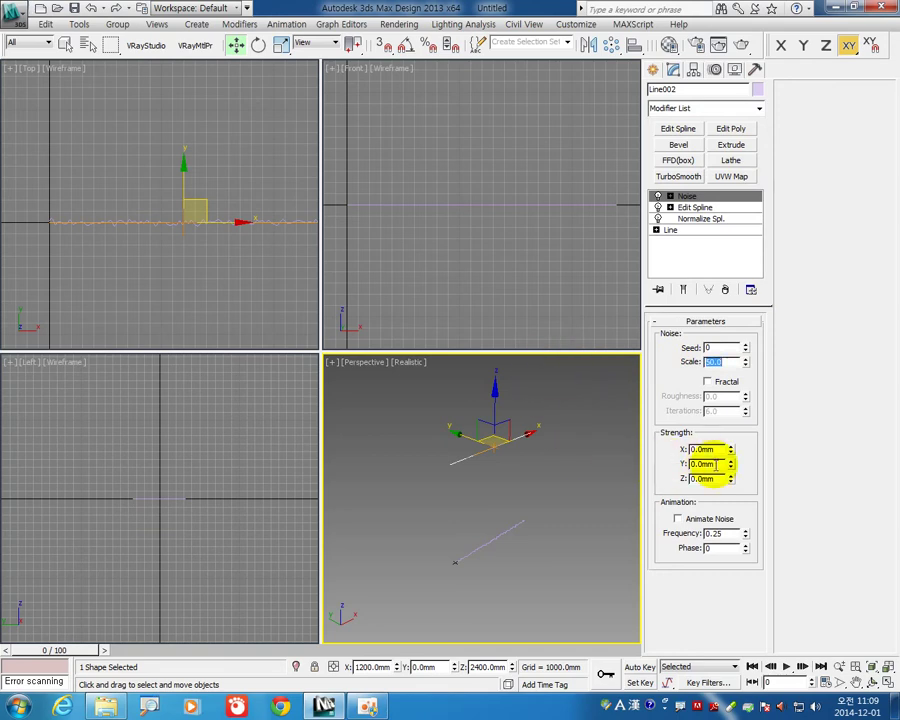
pyautogui.moveTo(733, 467)
pyautogui.mouseDown()
pyautogui.moveTo(731, 249)
pyautogui.moveTo(749, 606)
pyautogui.moveTo(644, 261)
pyautogui.moveTo(509, 326)
pyautogui.moveTo(534, 166)
pyautogui.moveTo(590, 640)
pyautogui.moveTo(305, 352)
pyautogui.mouseUp()
pyautogui.click(305, 350)
pyautogui.click(886, 681)
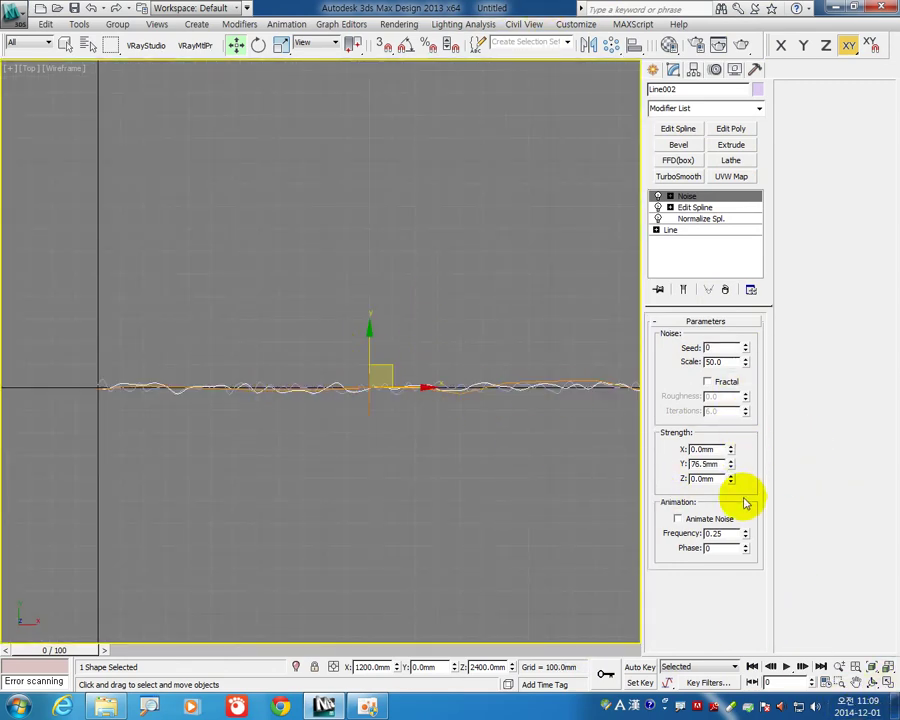
pyautogui.moveTo(732, 463); pyautogui.dragTo(752, 388)
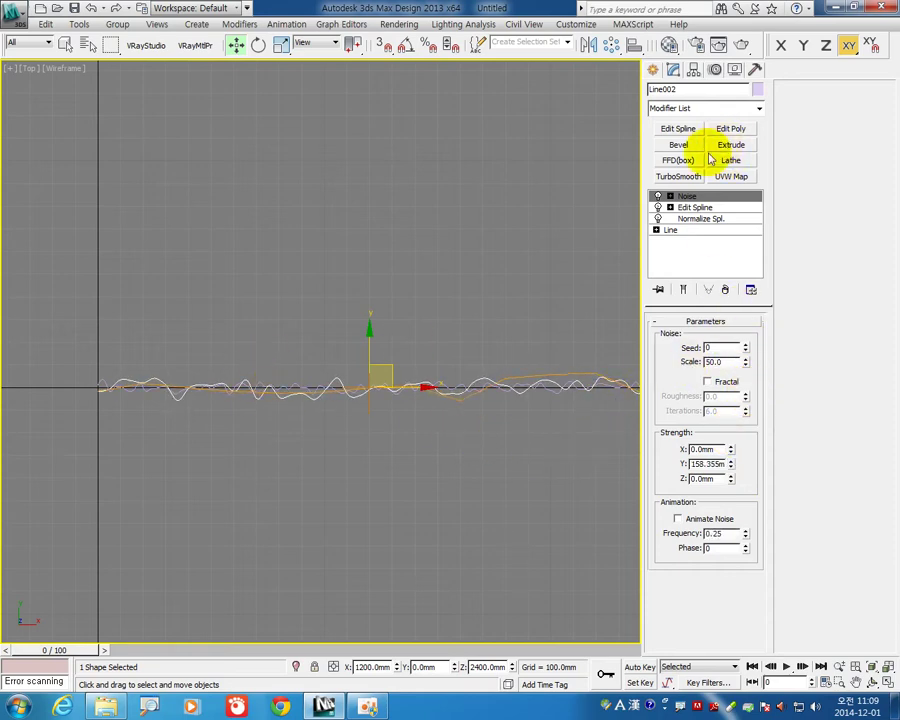
pyautogui.click(884, 682)
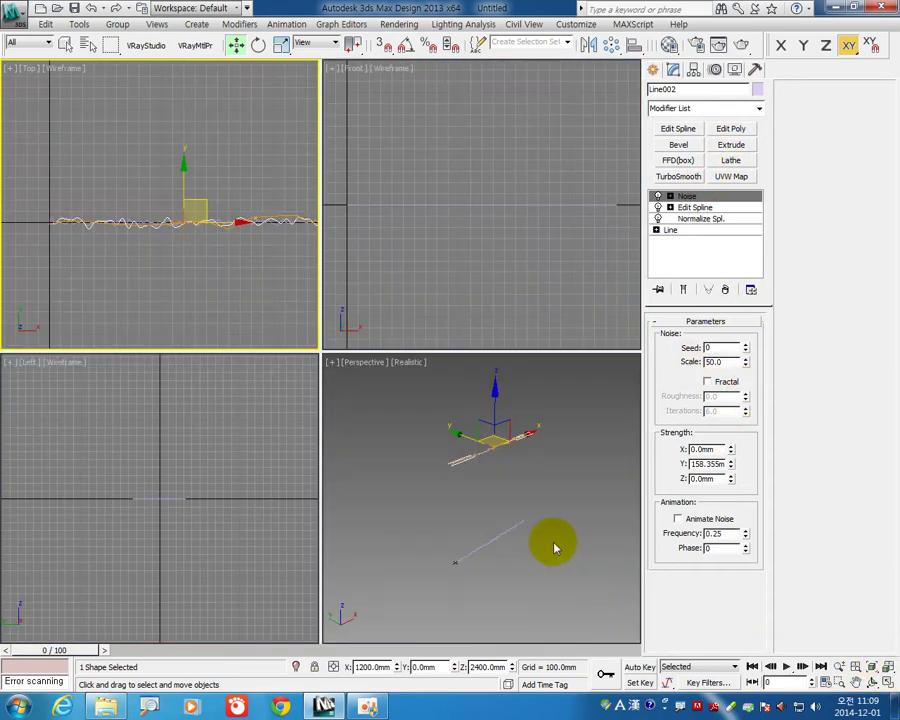
# Add Edit Spline to the lower spline Line001 and attach the upper spline Line002 to it.
pyautogui.click(525, 597)
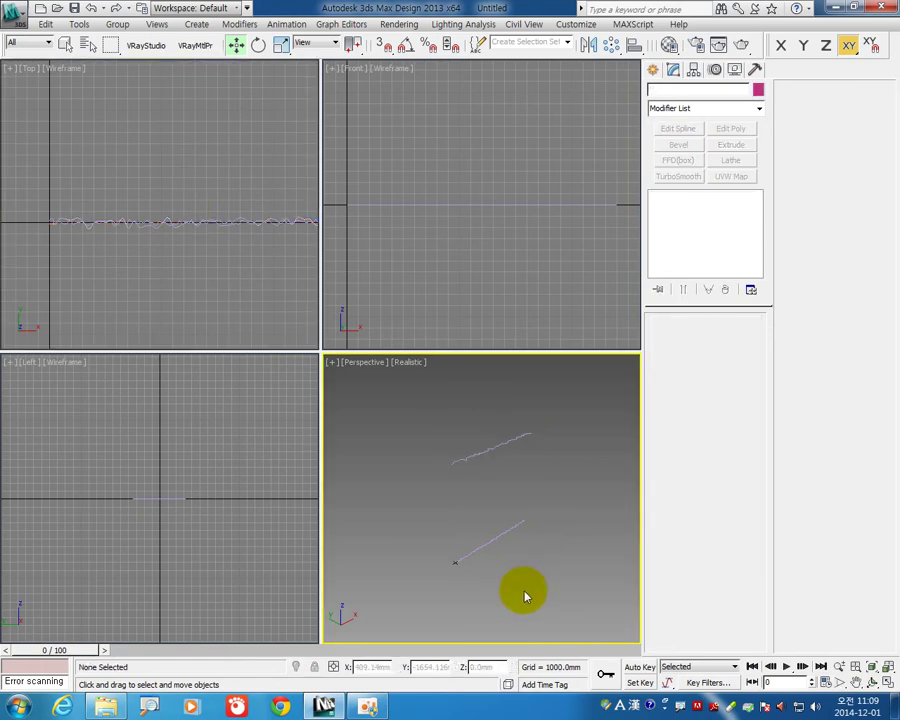
pyautogui.click(500, 537)
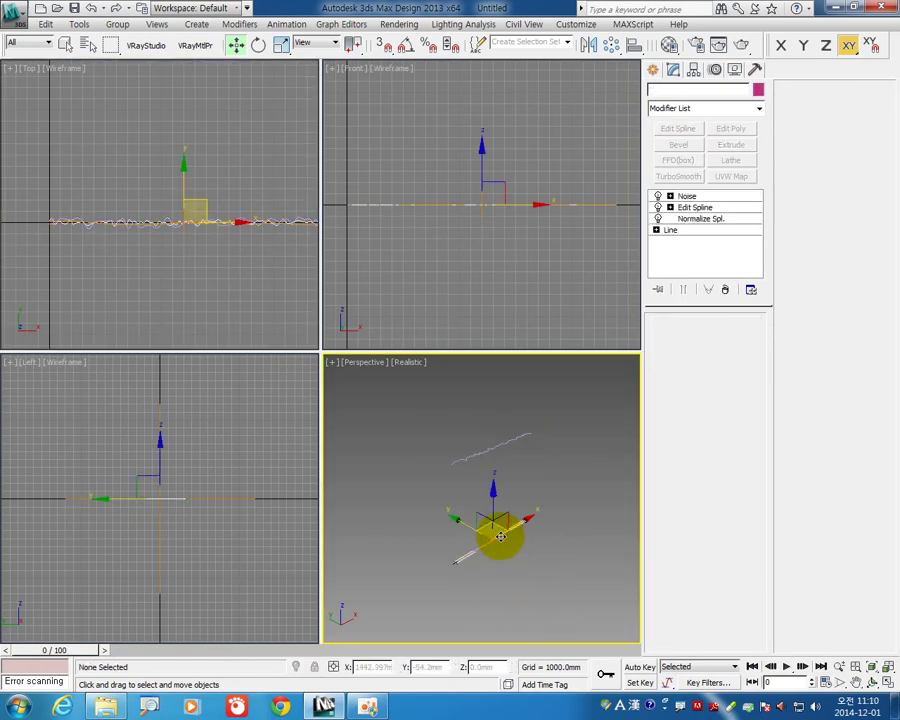
pyautogui.click(888, 684)
pyautogui.click(690, 131)
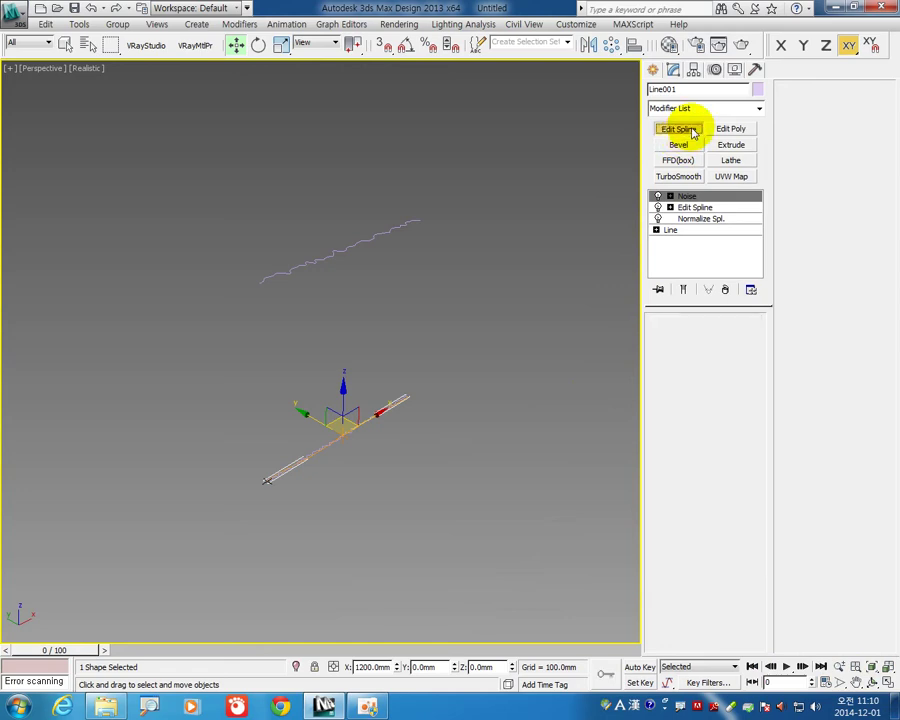
pyautogui.click(806, 162)
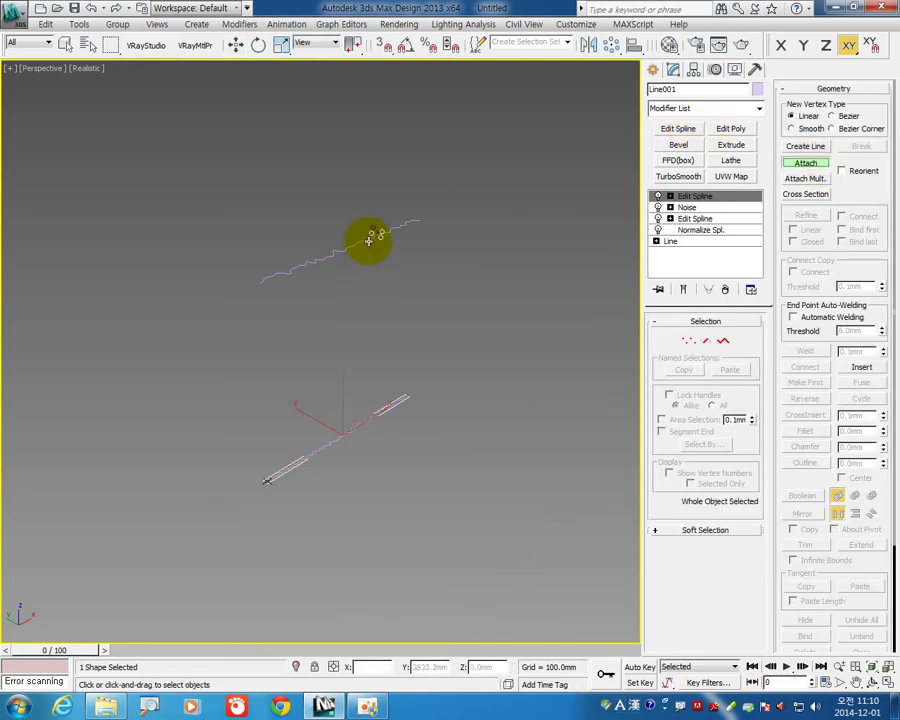
pyautogui.click(370, 238)
pyautogui.press('w')
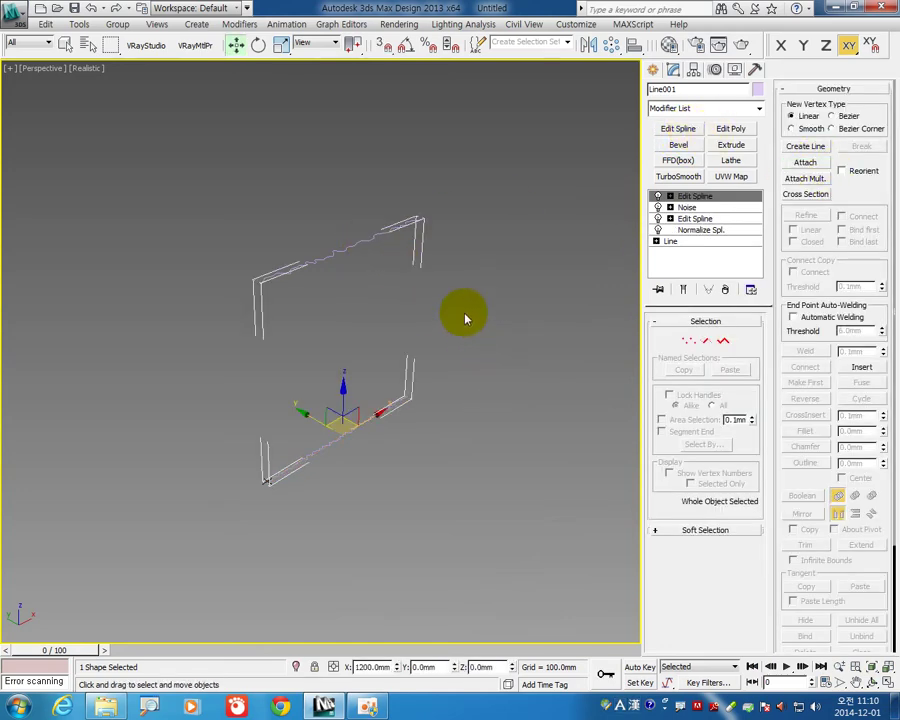
pyautogui.click(705, 109)
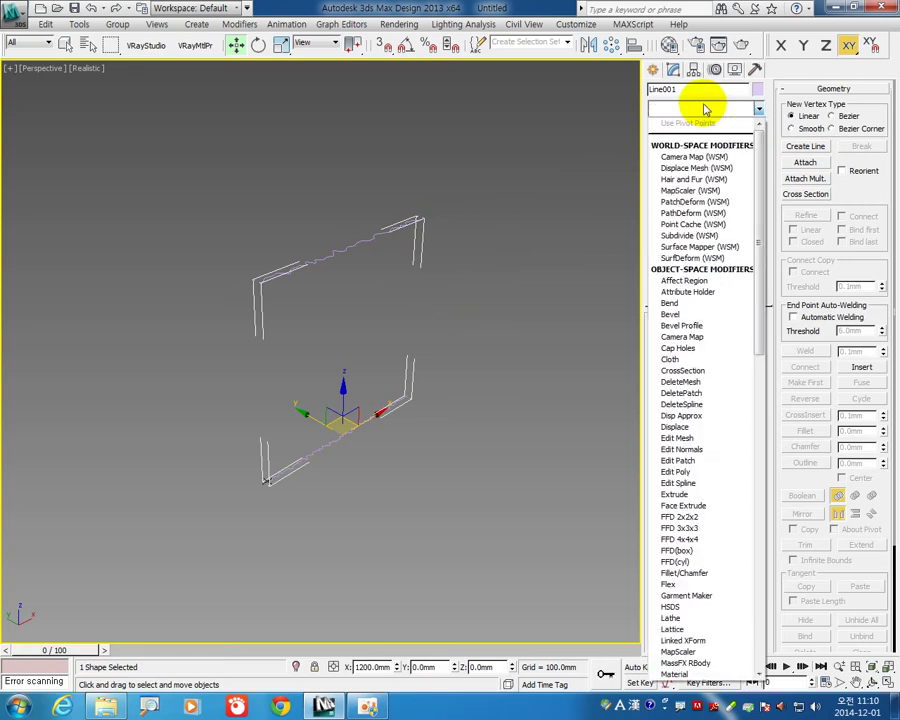
# Apply CrossSection and then Surface modifiers to skin the splines into a curtain.
pyautogui.click(705, 373)
pyautogui.click(705, 372)
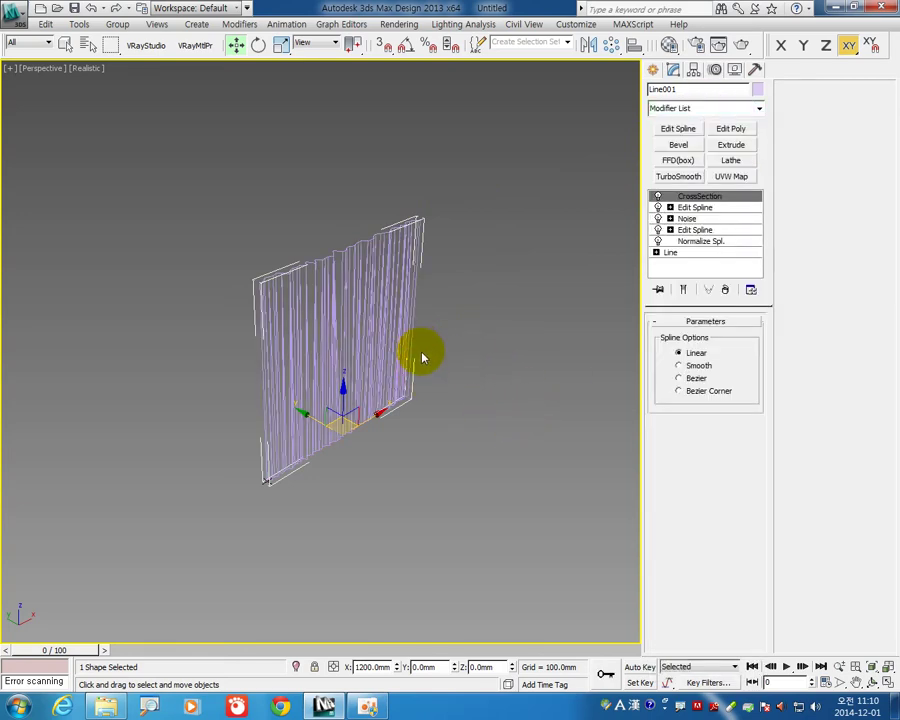
pyautogui.click(705, 110)
pyautogui.scroll(-10, 740, 526)
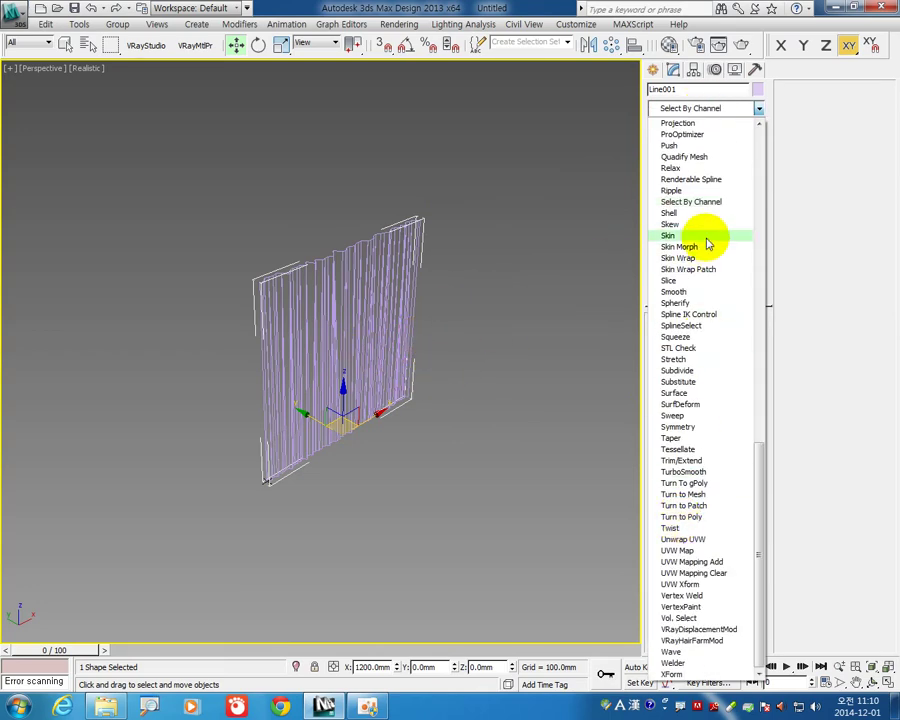
pyautogui.click(678, 393)
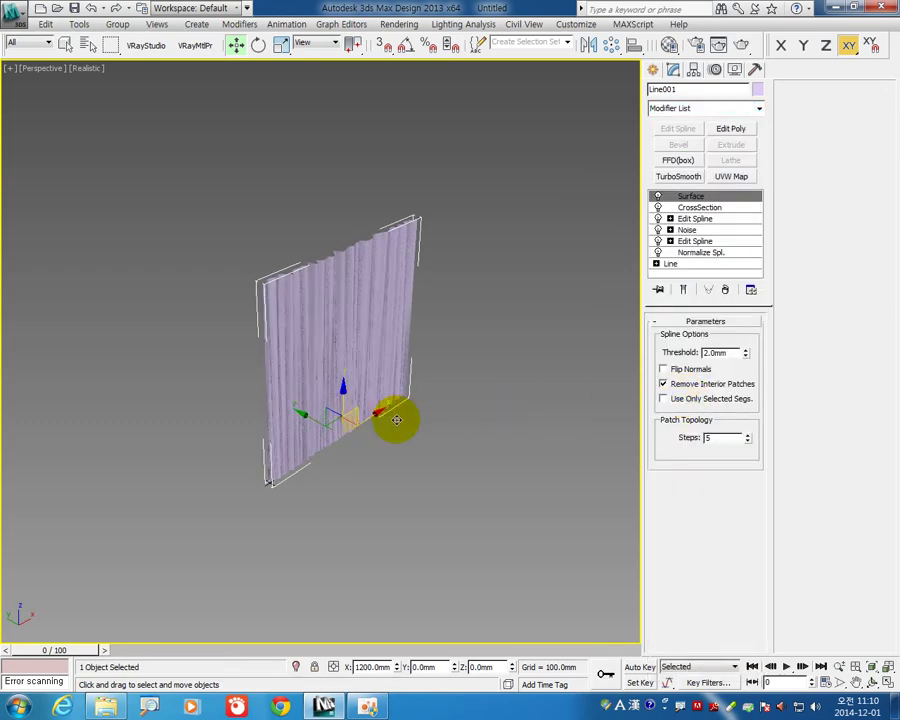
# Orbit the view so the curtain faces front and reselect it.
pyautogui.moveTo(396, 420)
pyautogui.keyDown('alt'); pyautogui.mouseDown(button='middle')
pyautogui.moveTo(502, 412)
pyautogui.moveTo(402, 402)
pyautogui.mouseUp(button='middle'); pyautogui.keyUp('alt')
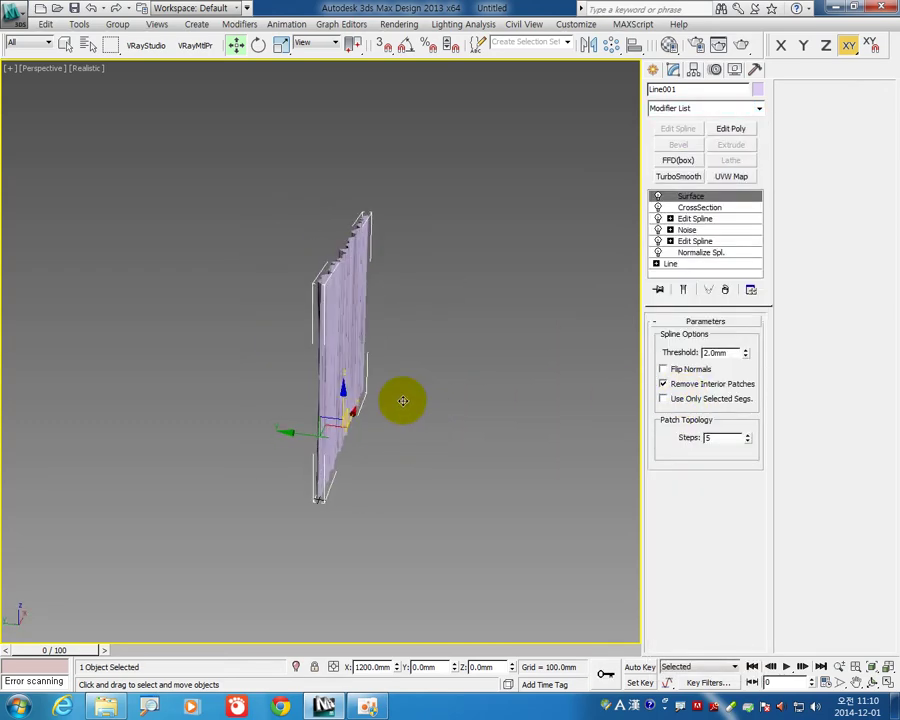
pyautogui.doubleClick(717, 352)
pyautogui.click(420, 340)
pyautogui.moveTo(420, 340)
pyautogui.keyDown('alt'); pyautogui.mouseDown(button='middle')
pyautogui.moveTo(358, 348)
pyautogui.moveTo(284, 316)
pyautogui.moveTo(316, 327)
pyautogui.mouseUp(button='middle'); pyautogui.keyUp('alt')
pyautogui.click(321, 328)
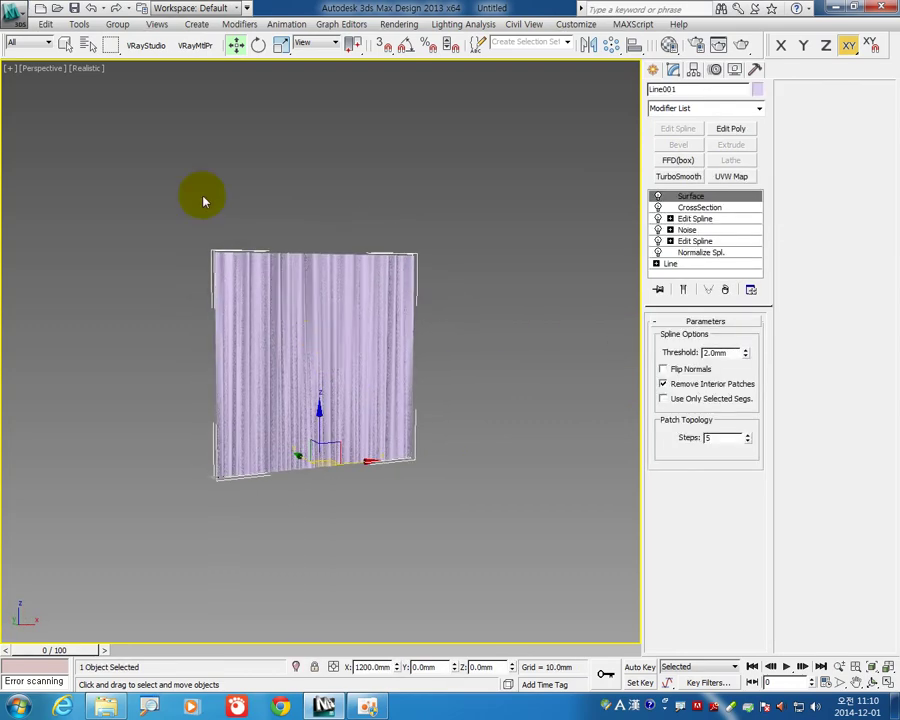
pyautogui.click(92, 70)
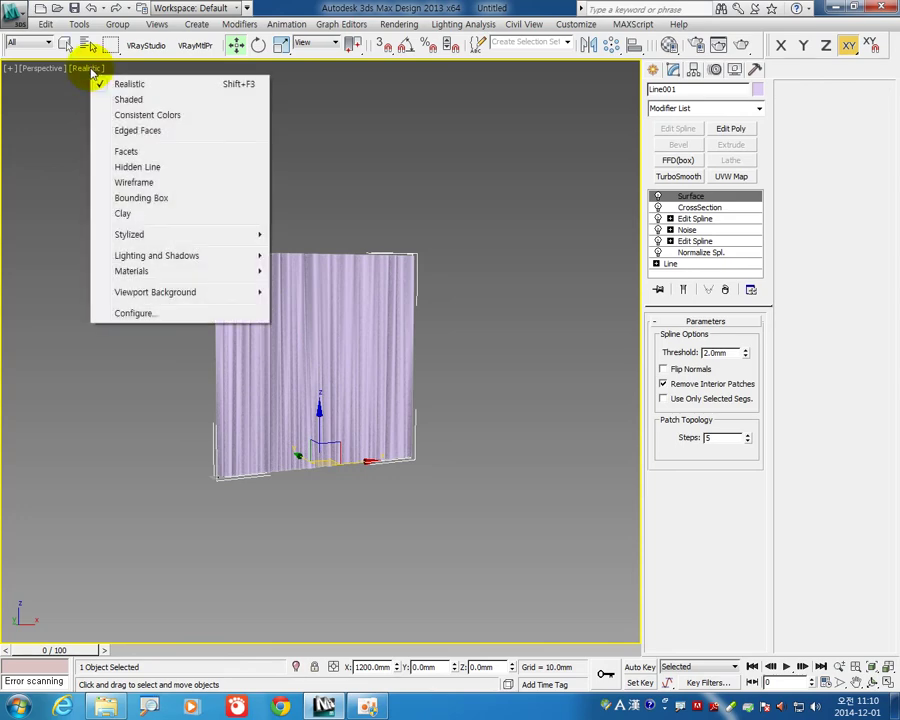
# Shade the perspective view as Realistic + Edged Faces, hide selection brackets, and orbit the curtain.
pyautogui.click(158, 131)
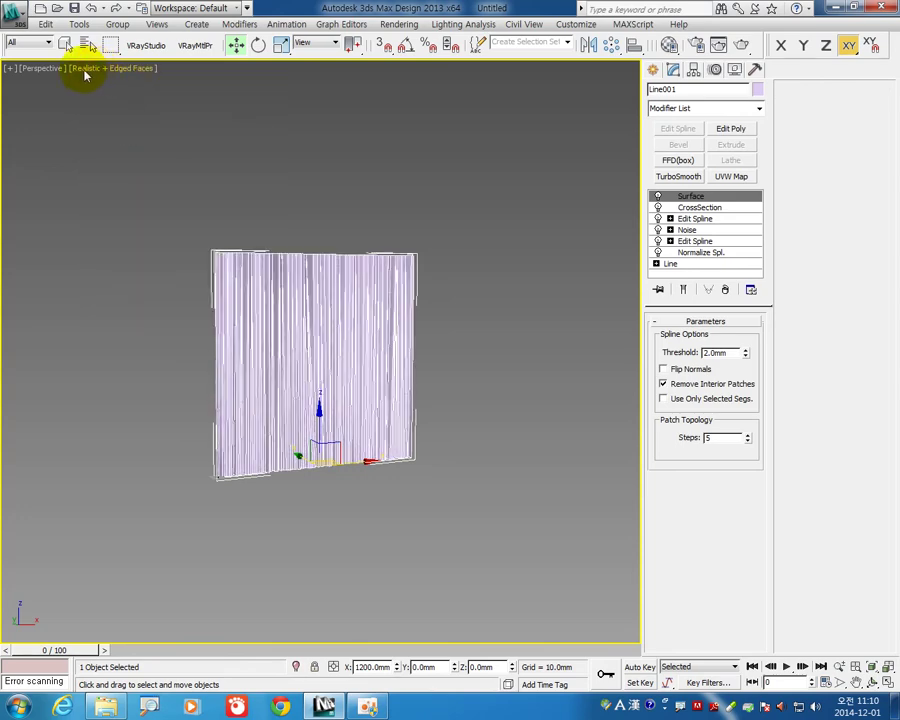
pyautogui.press('j')
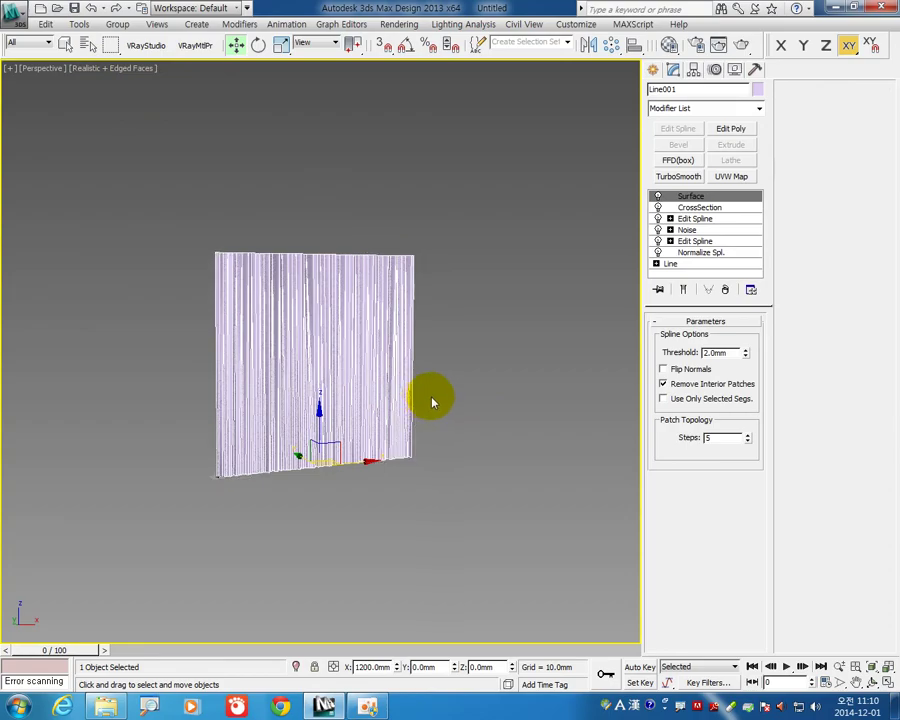
pyautogui.moveTo(340, 397)
pyautogui.keyDown('alt'); pyautogui.mouseDown(button='middle')
pyautogui.moveTo(552, 408)
pyautogui.moveTo(410, 434)
pyautogui.moveTo(337, 408)
pyautogui.moveTo(300, 373)
pyautogui.moveTo(277, 310)
pyautogui.moveTo(255, 317)
pyautogui.mouseUp(button='middle'); pyautogui.keyUp('alt')
pyautogui.scroll(5, 300, 373)
pyautogui.scroll(-5, 321, 368)
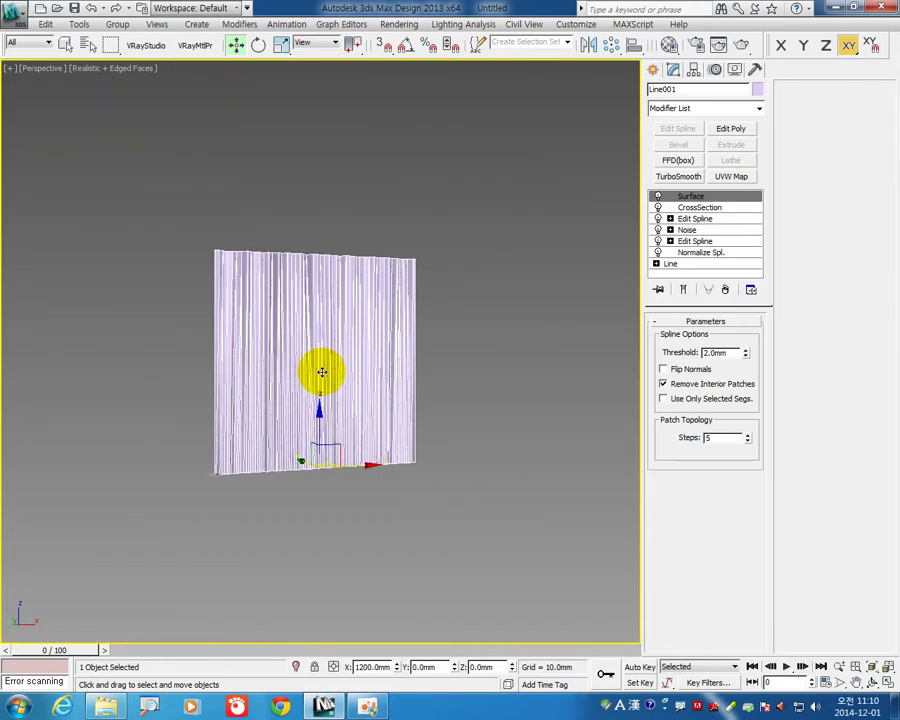
pyautogui.scroll(-1, 339, 398)
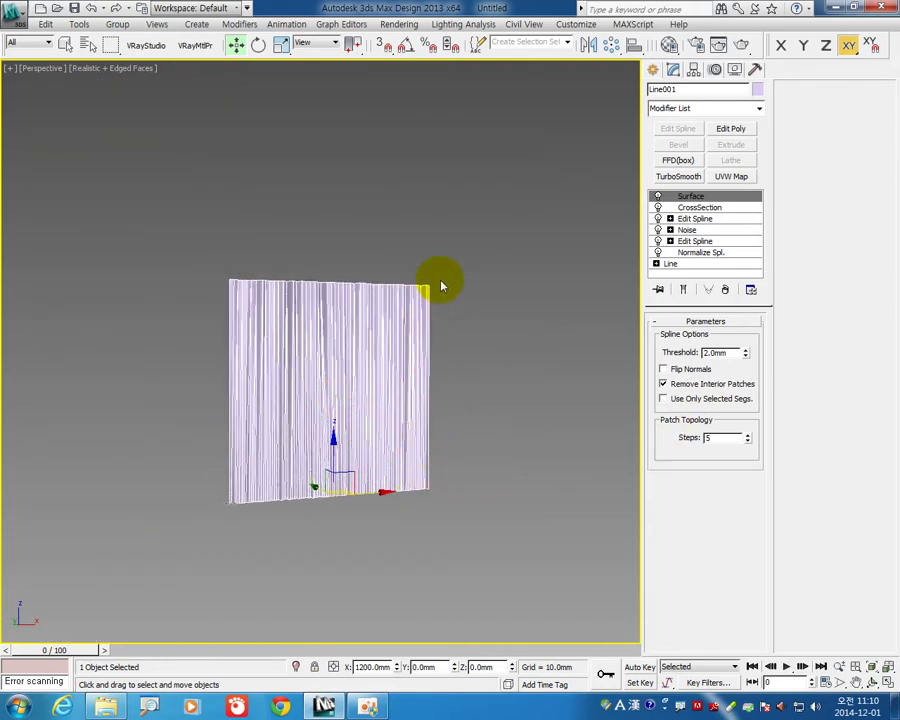
# Add an FFD(box) modifier to the curtain, keep it at 4x4x4 points, and enter Control Points.
pyautogui.click(678, 161)
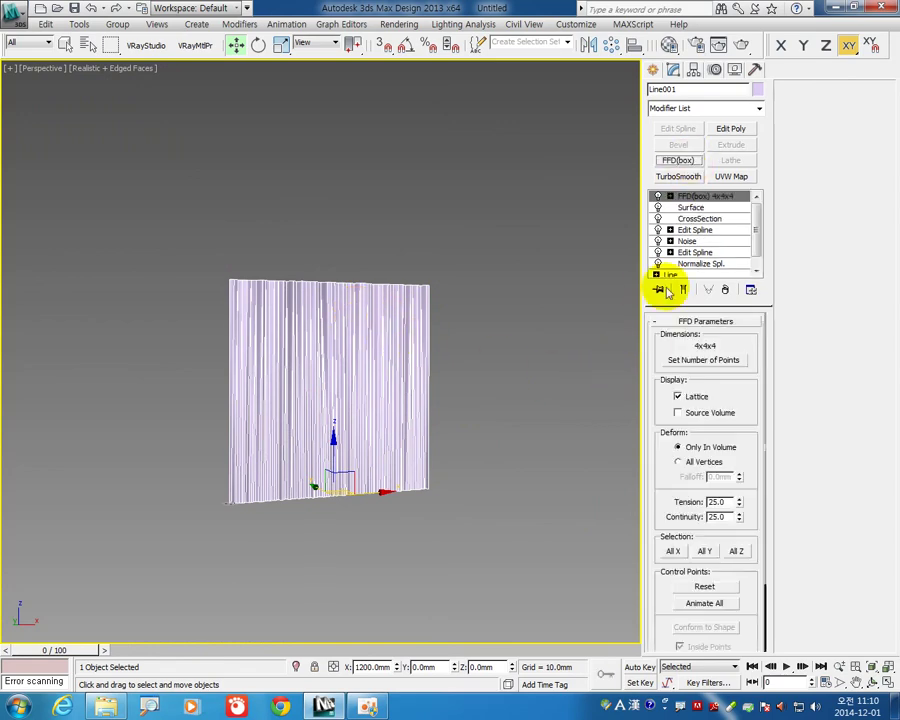
pyautogui.click(710, 362)
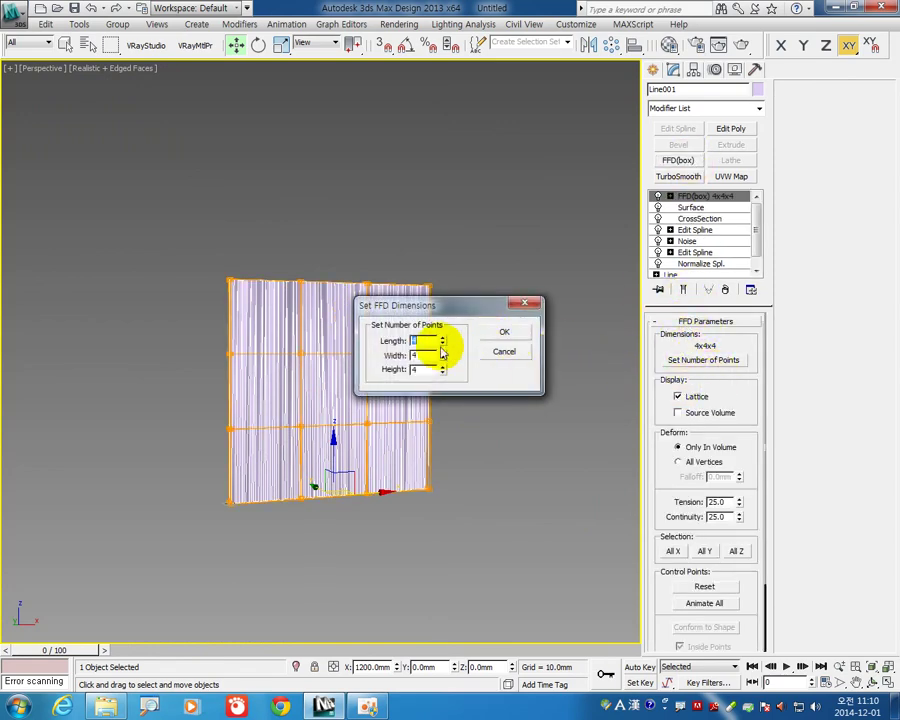
pyautogui.click(501, 350)
pyautogui.click(670, 196)
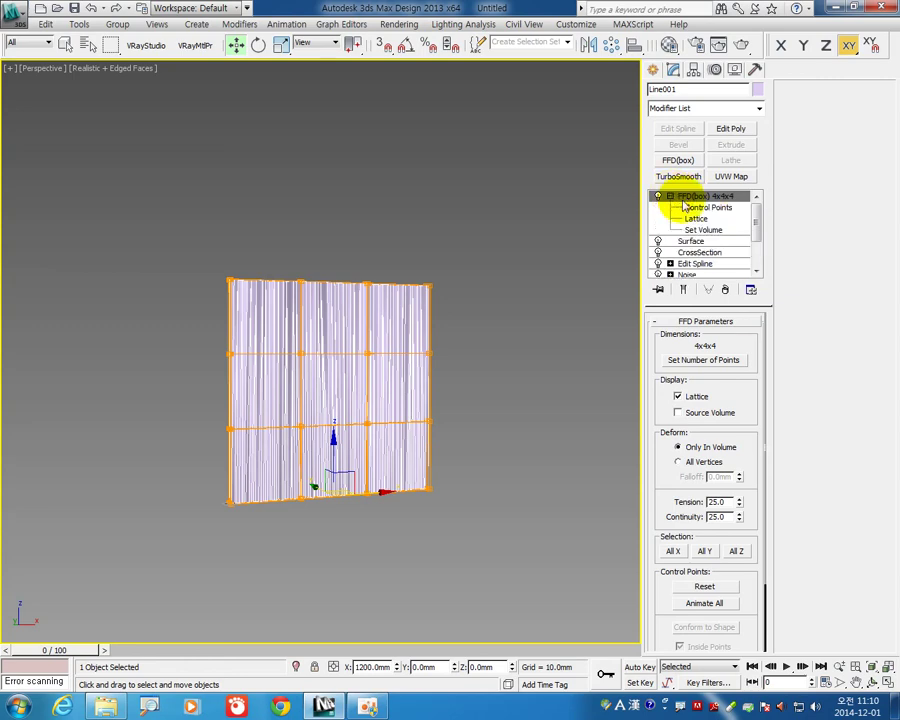
pyautogui.click(700, 207)
# Drag the lattice's bottom-right control point to pull the curtain's lower right corner inward.
pyautogui.click(430, 490)
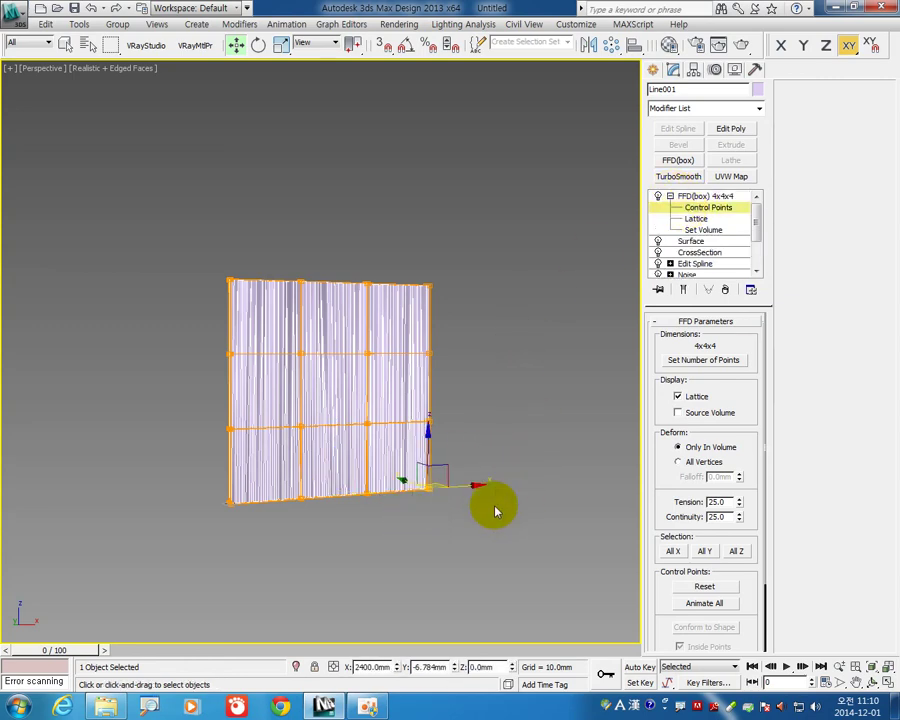
pyautogui.moveTo(476, 484)
pyautogui.mouseDown()
pyautogui.moveTo(428, 435)
pyautogui.moveTo(443, 419)
pyautogui.mouseUp()
pyautogui.click(430, 422)
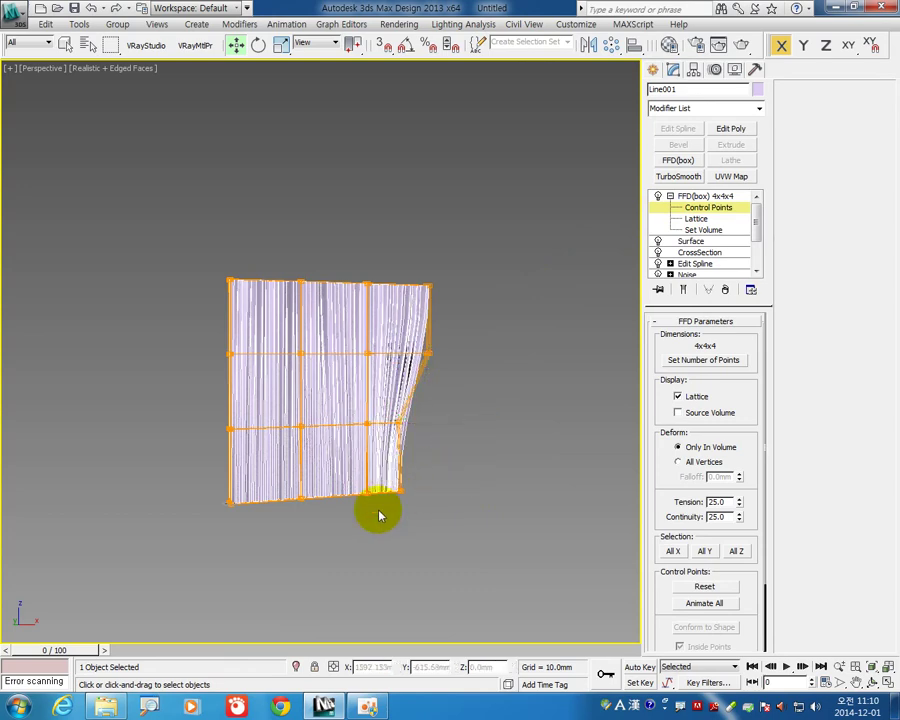
# Move the lower-right lattice points left along X to gather the curtain, then exit and deselect.
pyautogui.moveTo(352, 507); pyautogui.dragTo(420, 402)
pyautogui.moveTo(435, 455); pyautogui.dragTo(402, 463)
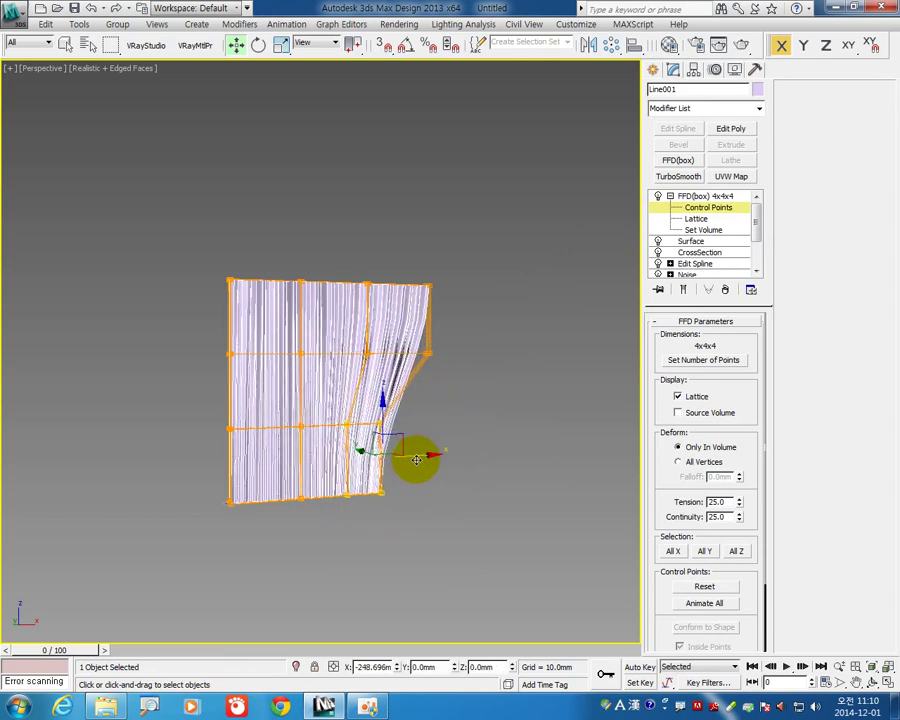
pyautogui.click(482, 442)
pyautogui.click(712, 197)
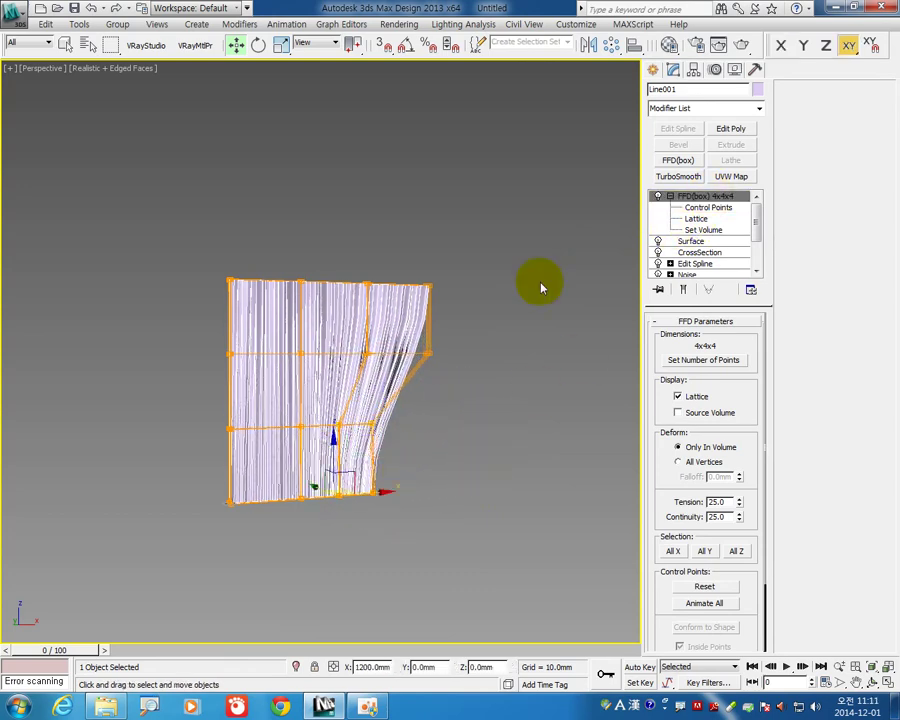
pyautogui.click(478, 458)
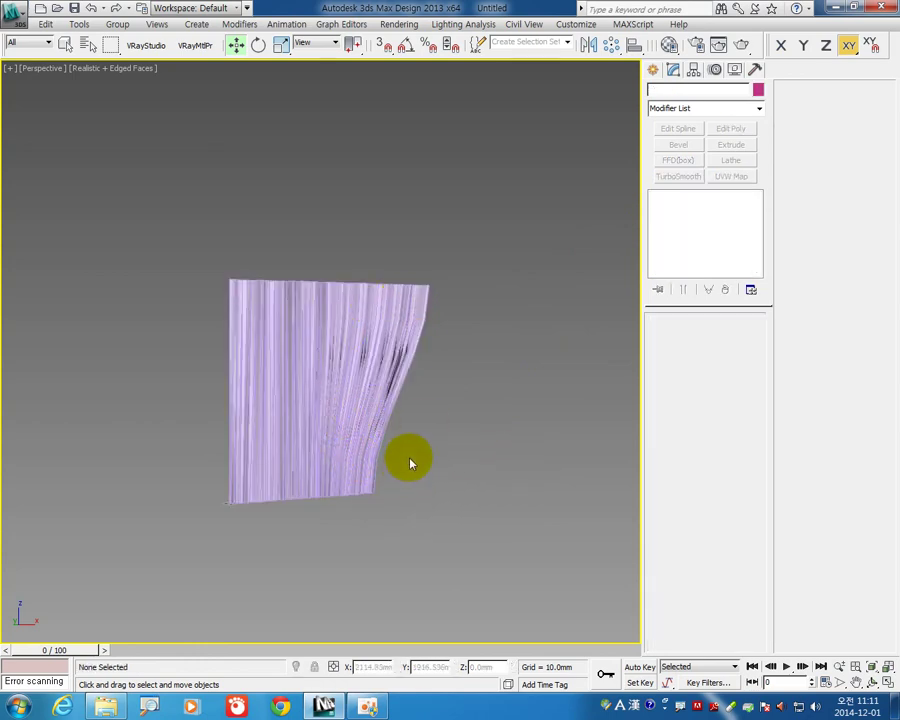